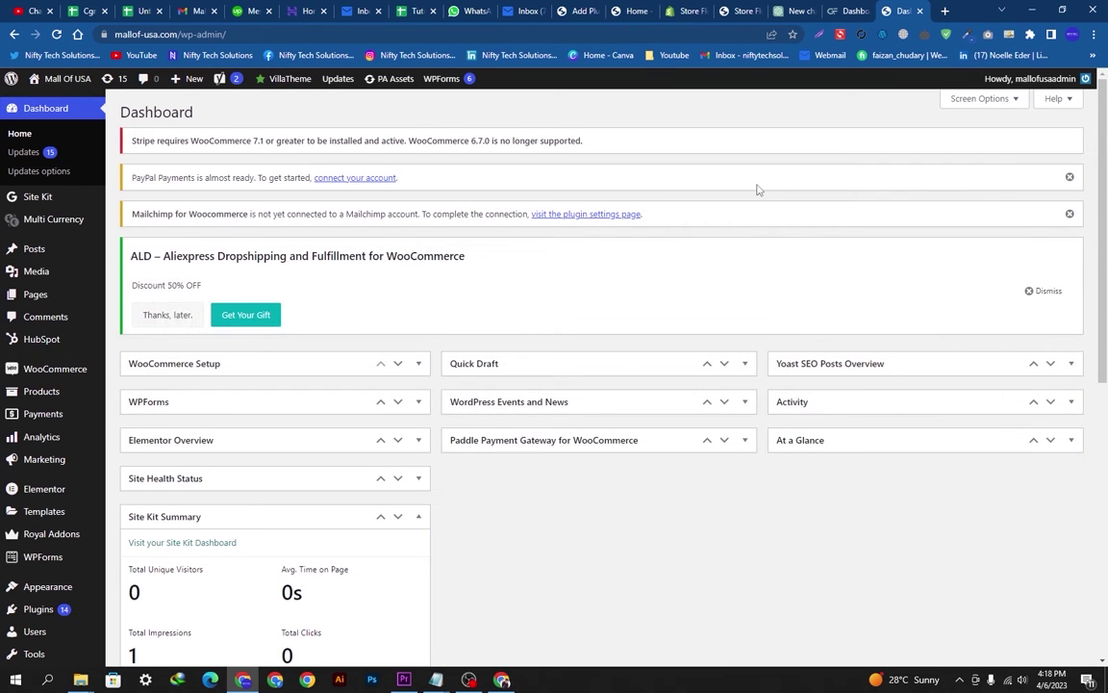
Open the live Mall of USA site in a new tab via the admin bar's Visit Site link.
mouse_move(39, 81)
right_click(54, 101)
click(113, 109)
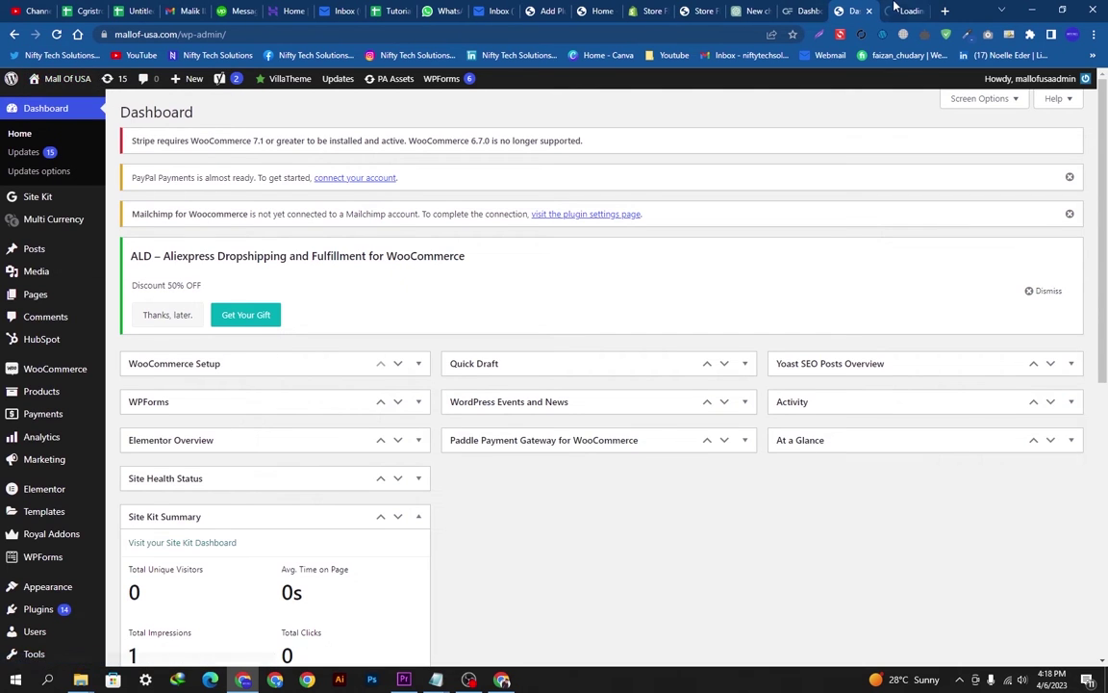
Look over the live storefront and its web address, then go back to the admin dashboard.
click(902, 10)
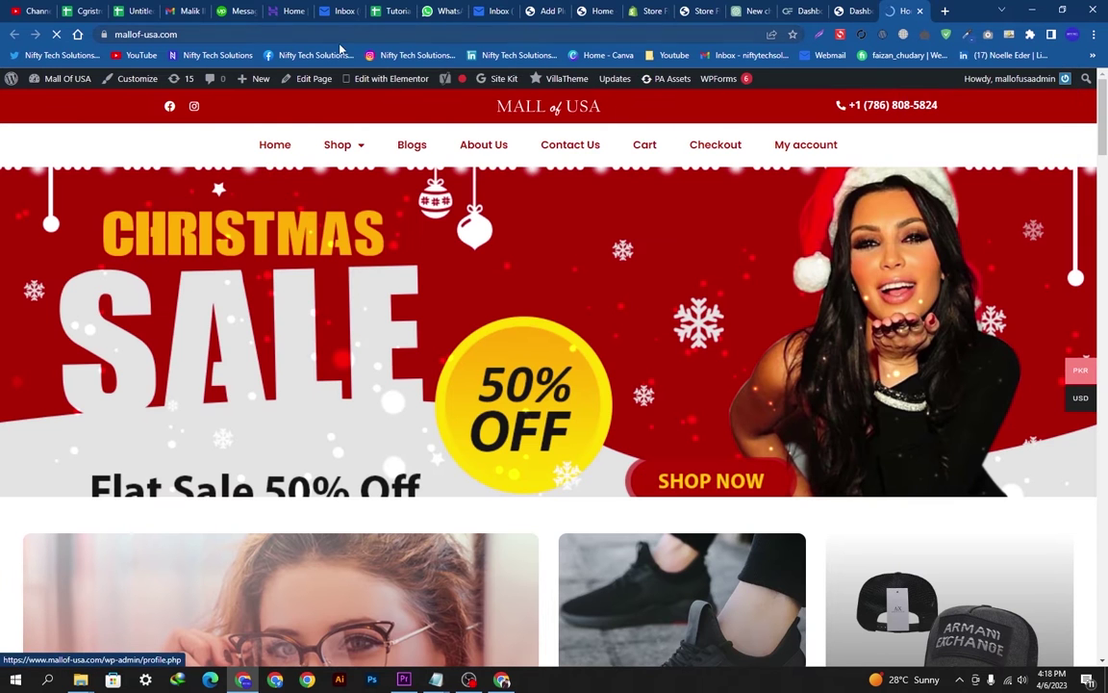
click(112, 38)
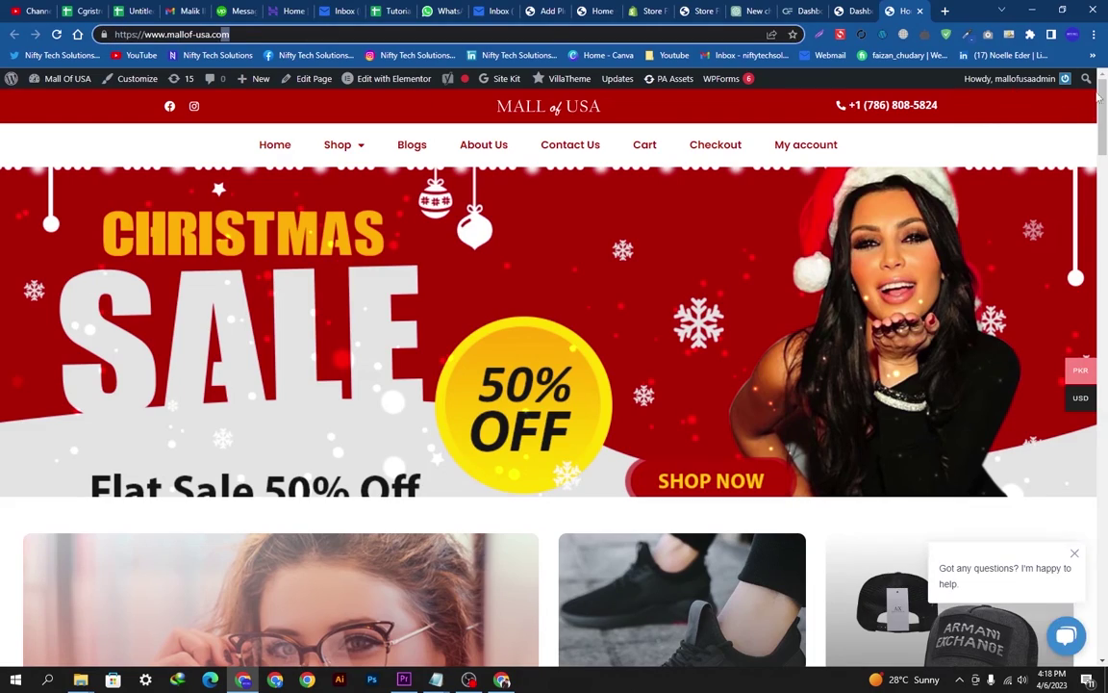
mouse_move(1101, 106)
mouse_down()
mouse_move(1100, 385)
mouse_move(1101, 96)
mouse_up()
click(854, 11)
scroll(425, 366, down, 10)
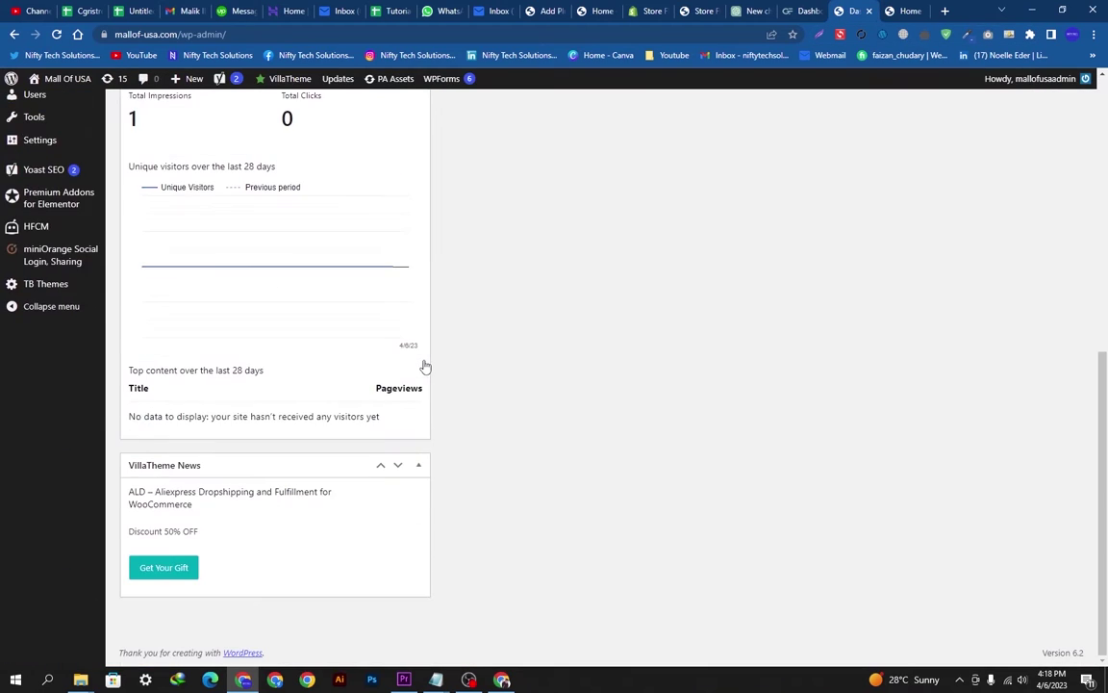
scroll(243, 320, up, 10)
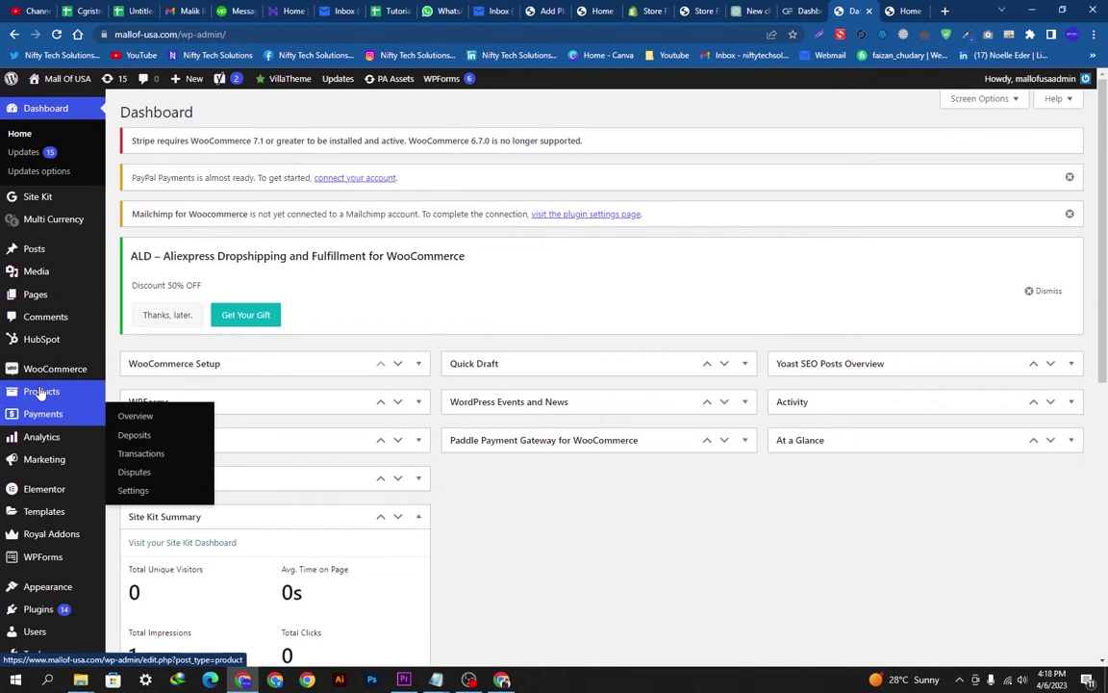
Open Products > All Products and scroll the 97-product list with its Facebook sync status.
mouse_move(43, 391)
click(166, 396)
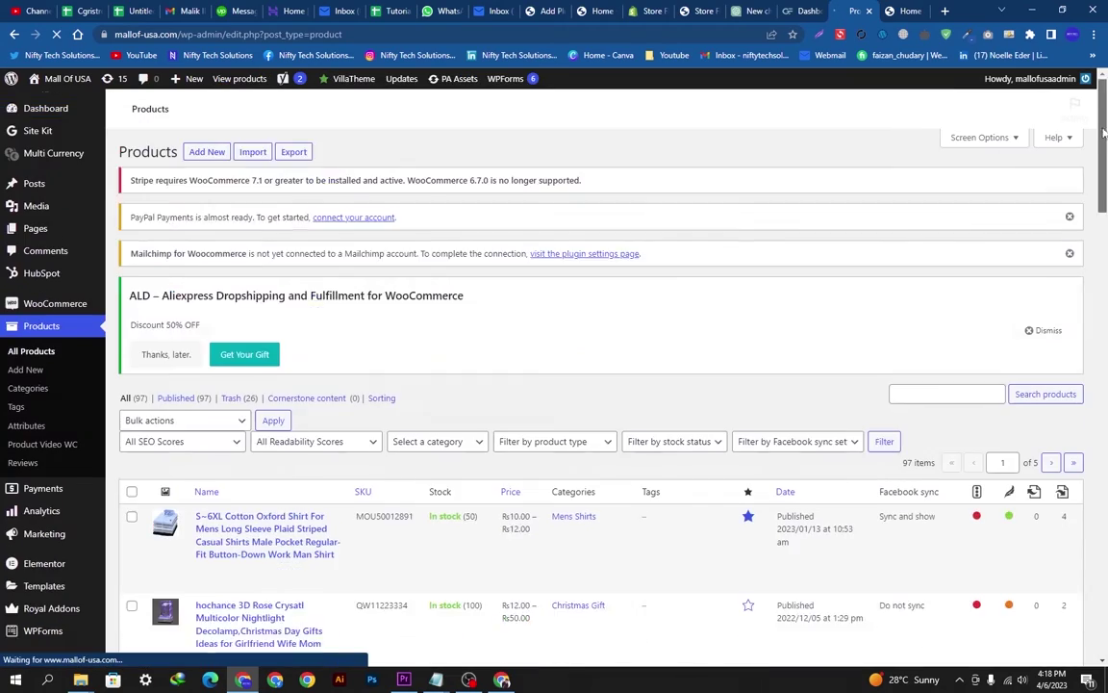
scroll(596, 385, down, 6)
scroll(596, 384, down, 10)
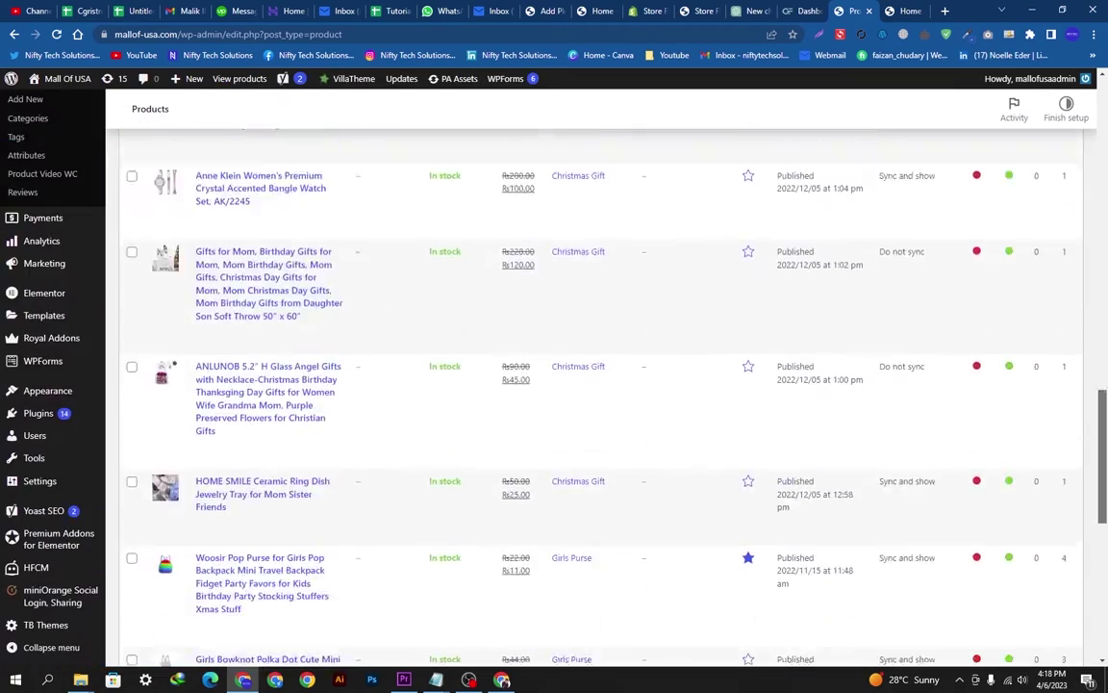
scroll(963, 210, up, 15)
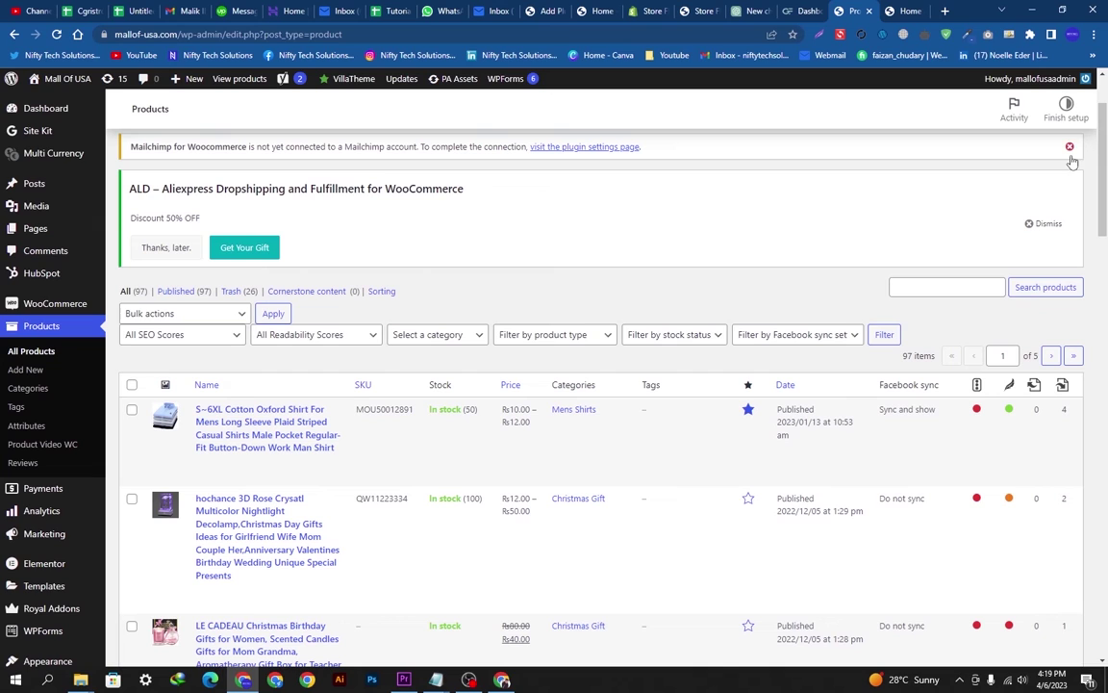
scroll(924, 208, up, 2)
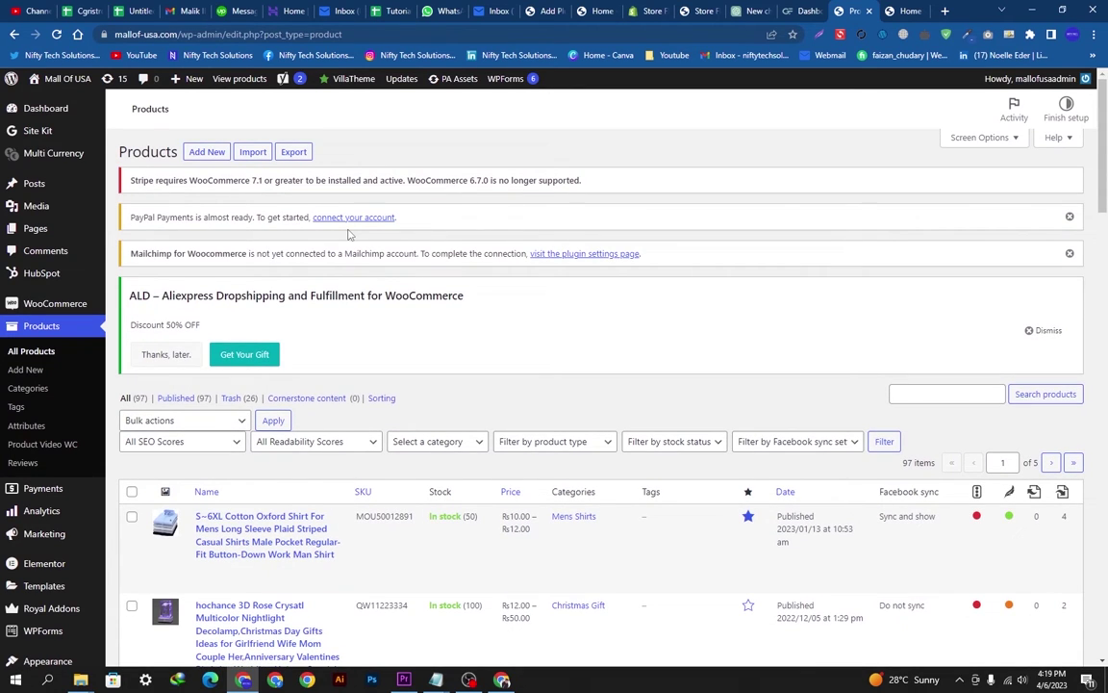
Browse the managed Facebook Pages list, including the Majestic Clothes Store page.
click(501, 680)
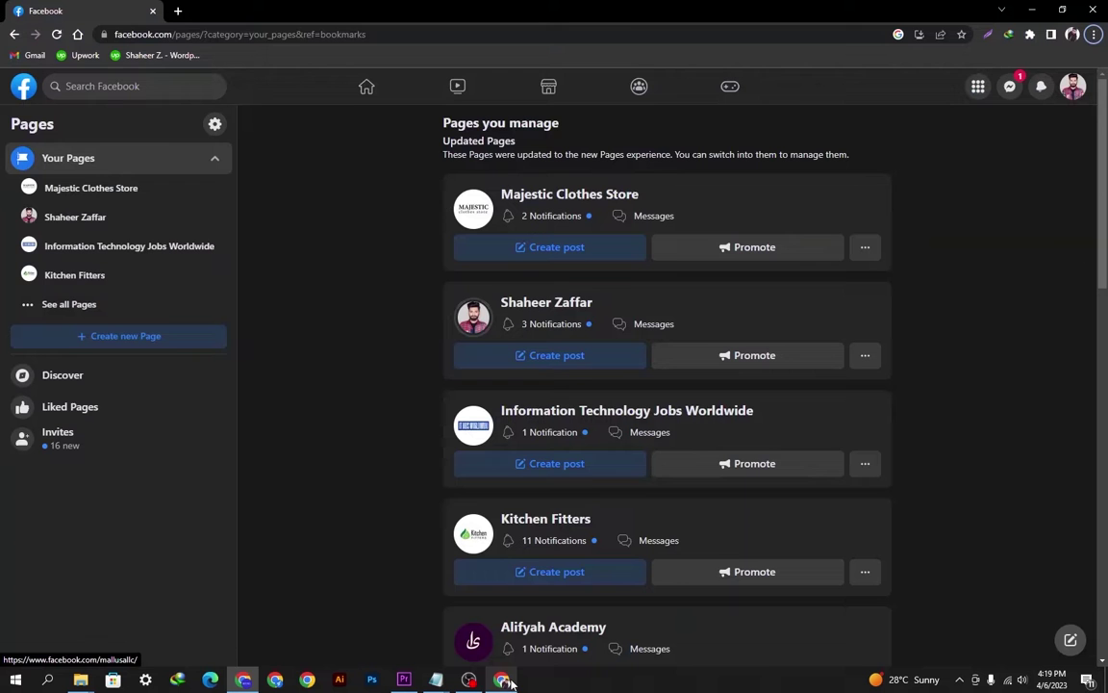
scroll(412, 413, down, 15)
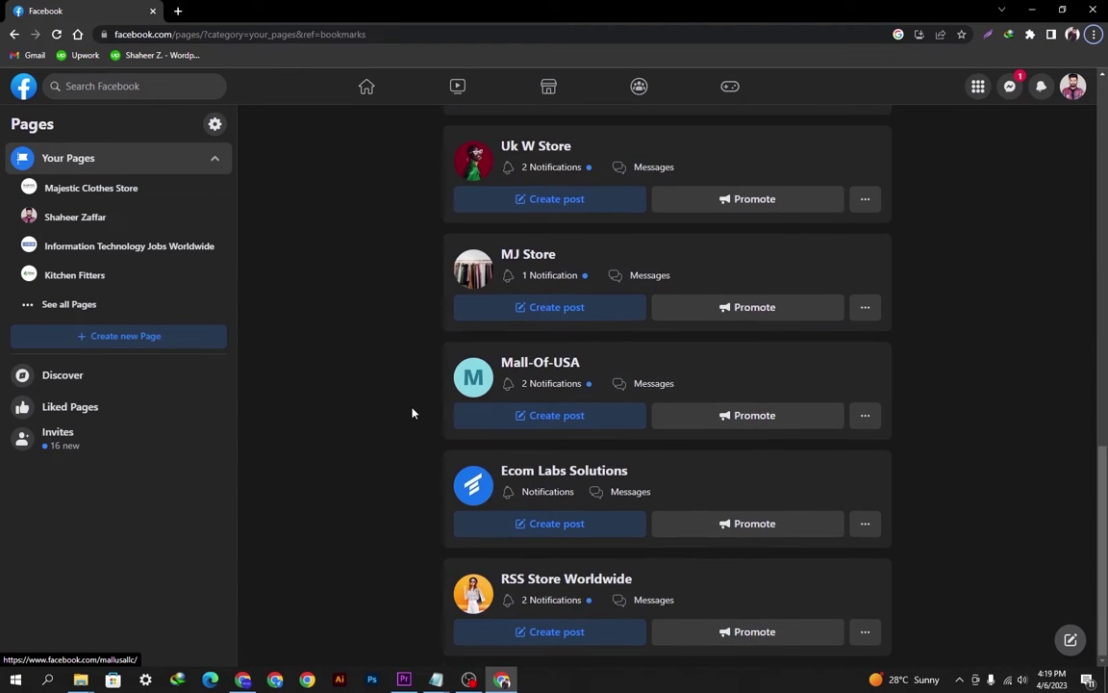
scroll(412, 413, up, 15)
drag(376, 181, 641, 186)
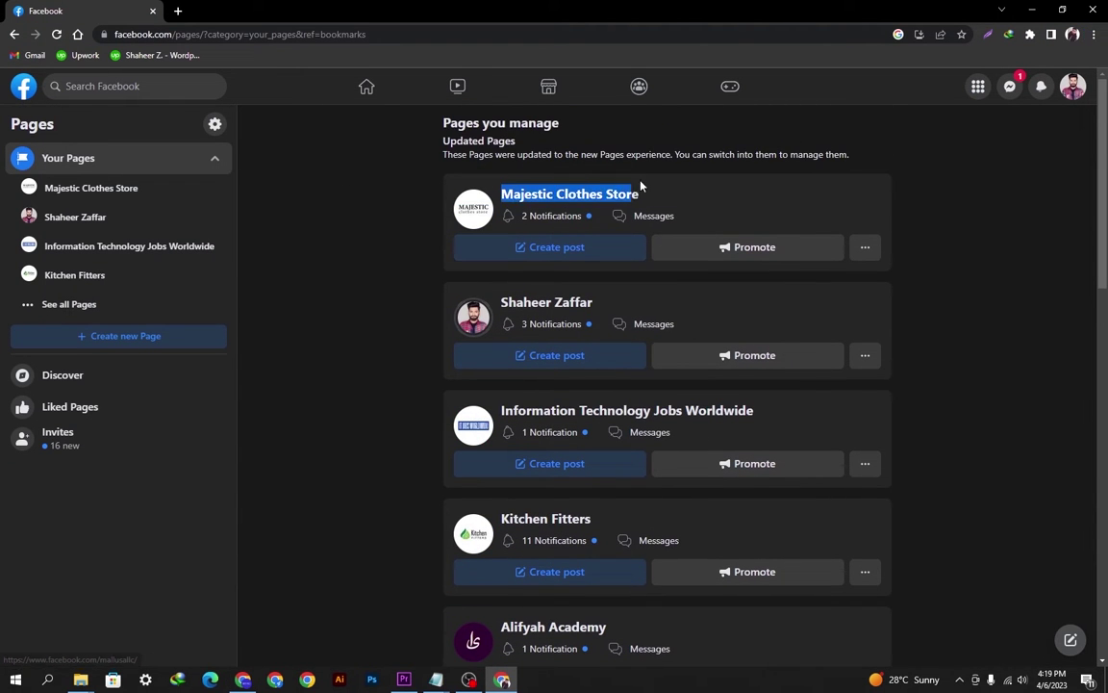
click(1049, 162)
scroll(1049, 163, down, 8)
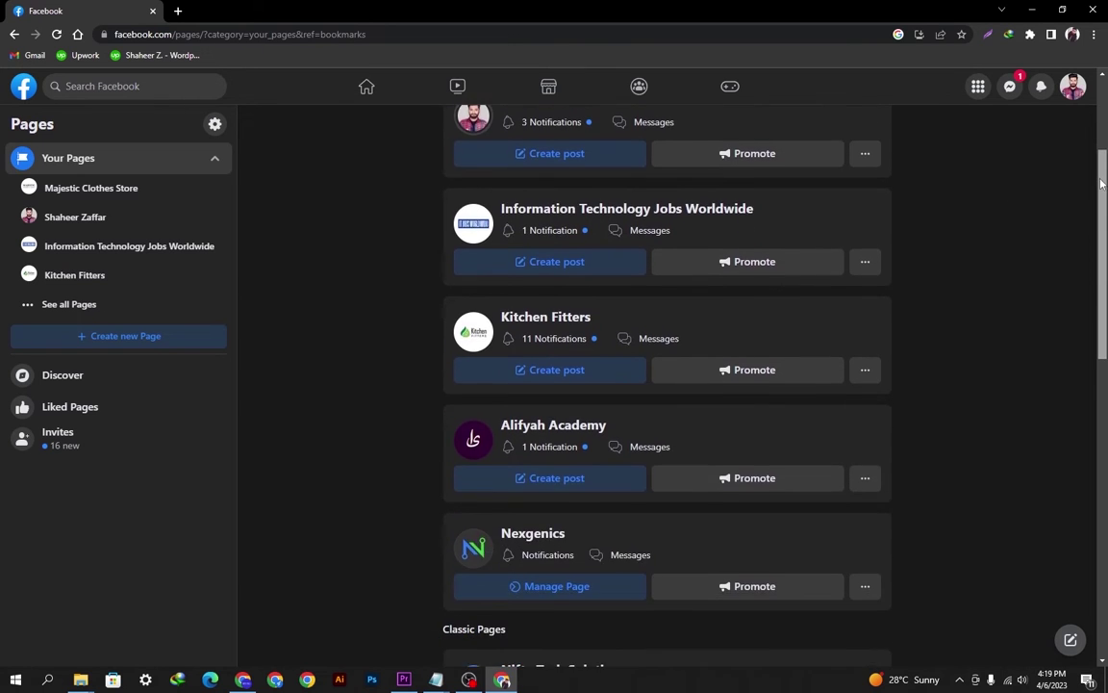
scroll(983, 503, down, 5)
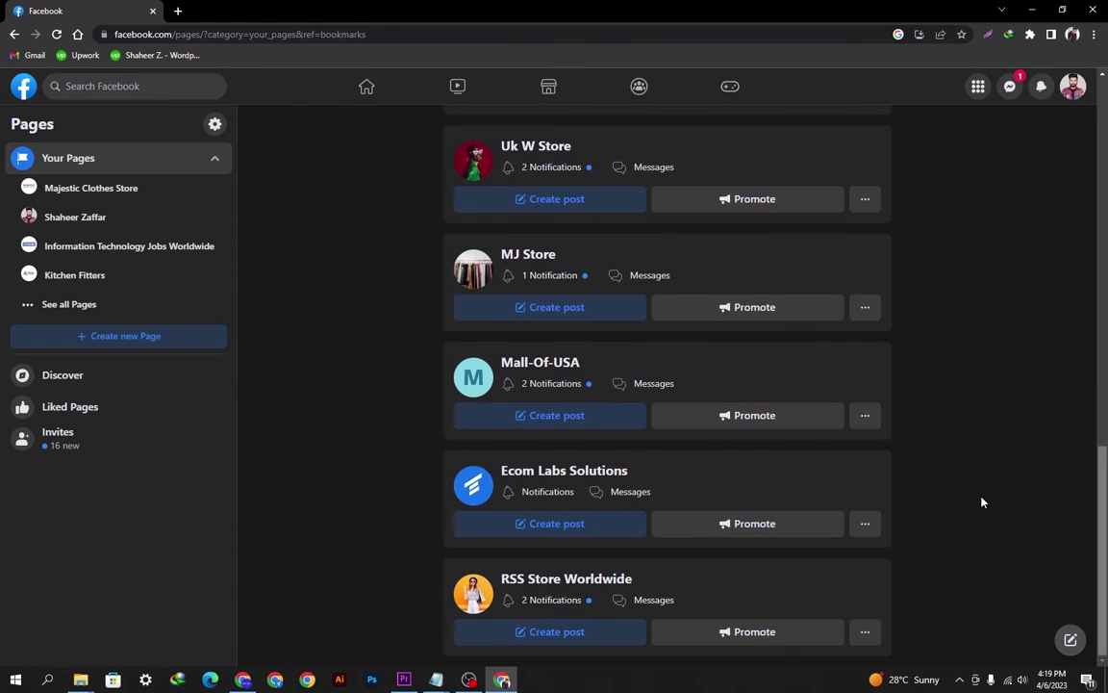
click(243, 679)
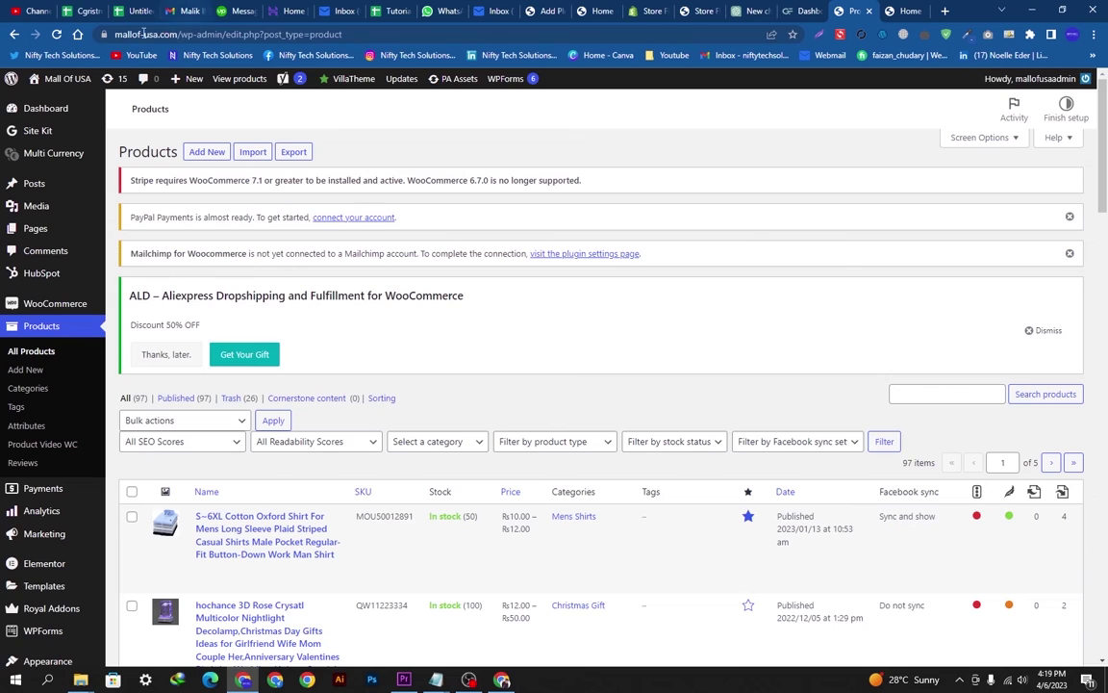
key(alt+Tab)
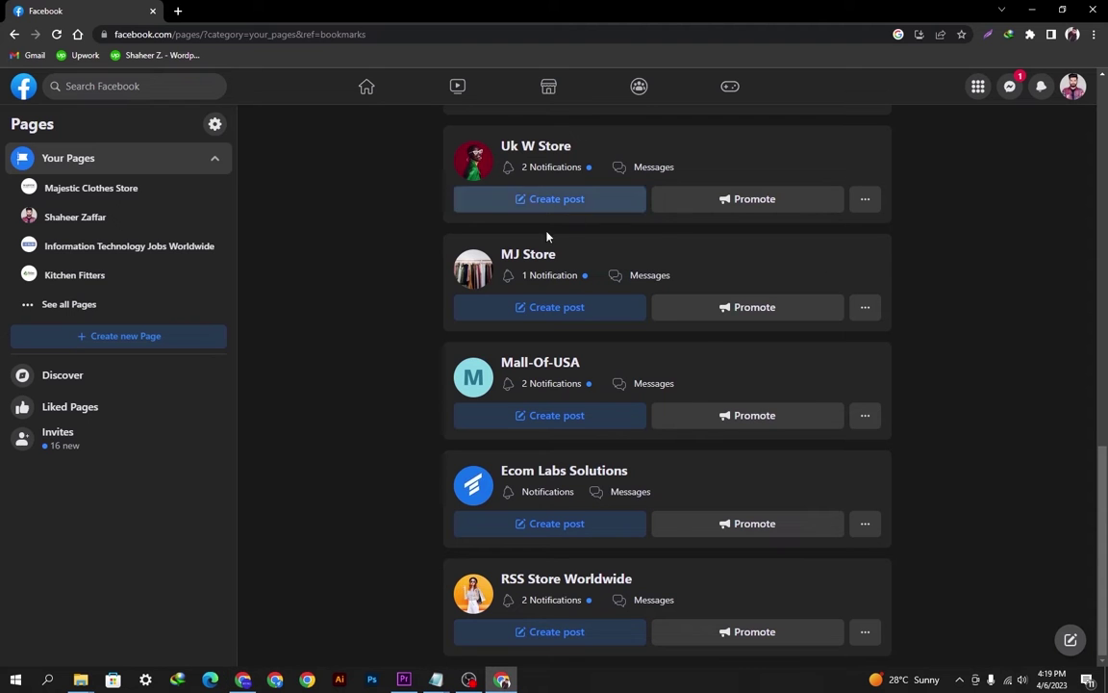
Open the Mall-Of-USA Page in a new tab and switch to it.
drag(611, 358, 666, 363)
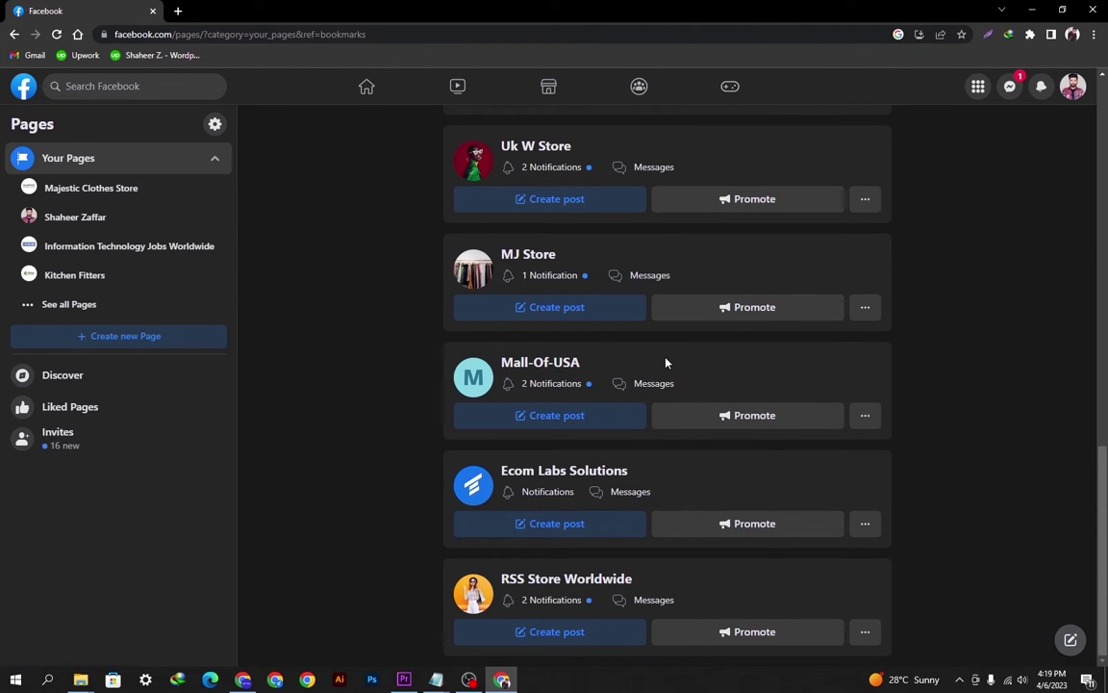
right_click(558, 363)
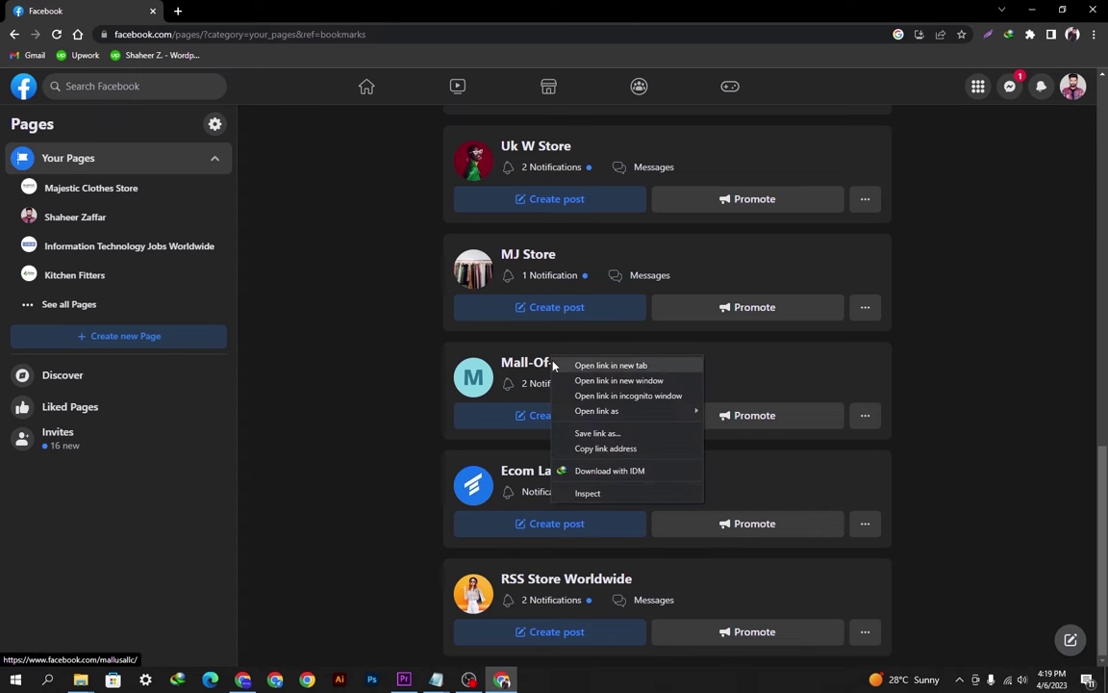
click(594, 367)
click(287, 7)
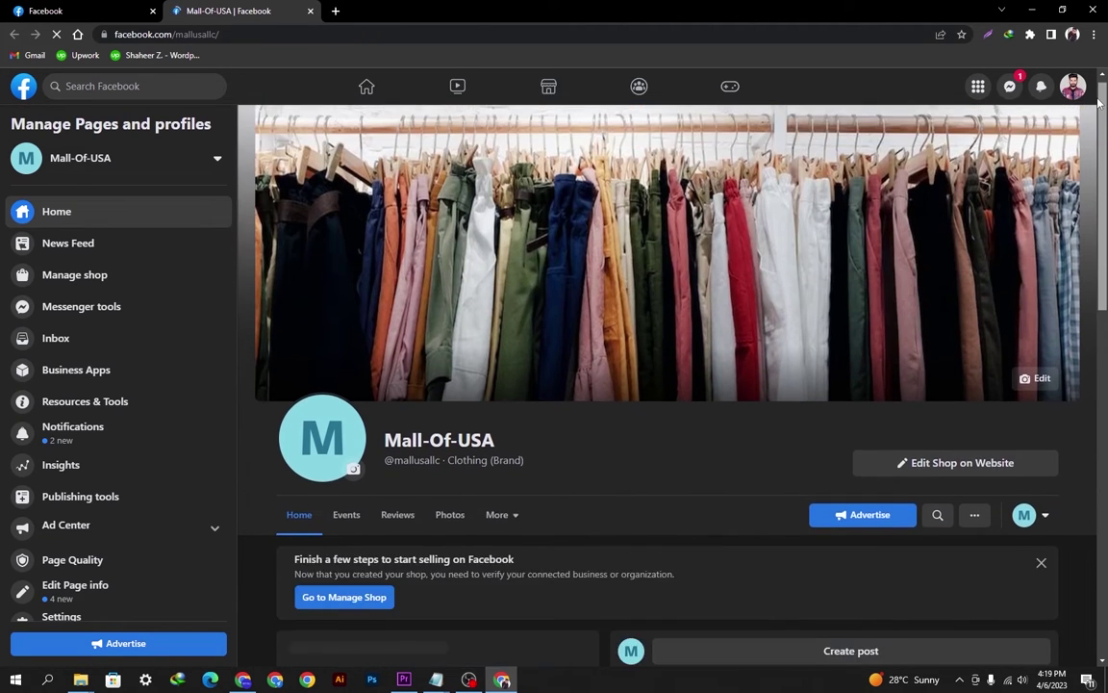
Show the Mall-Of-USA Page's Manage shop section and load Commerce Manager in a background tab.
drag(1102, 192, 1102, 299)
scroll(1102, 298, up, 5)
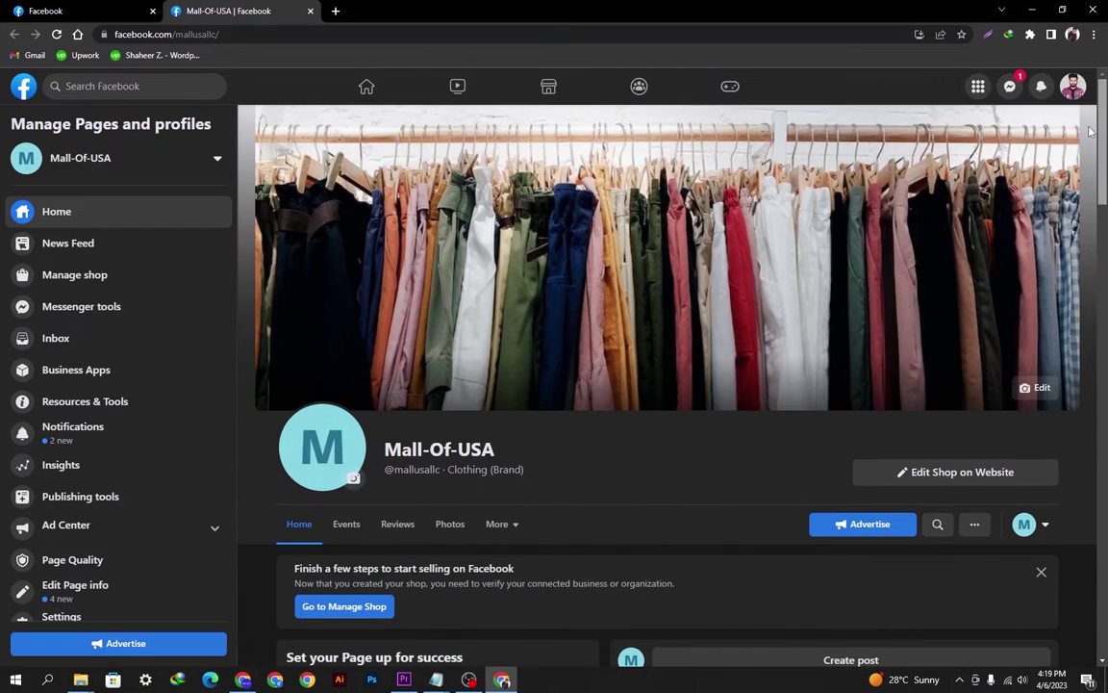
click(95, 278)
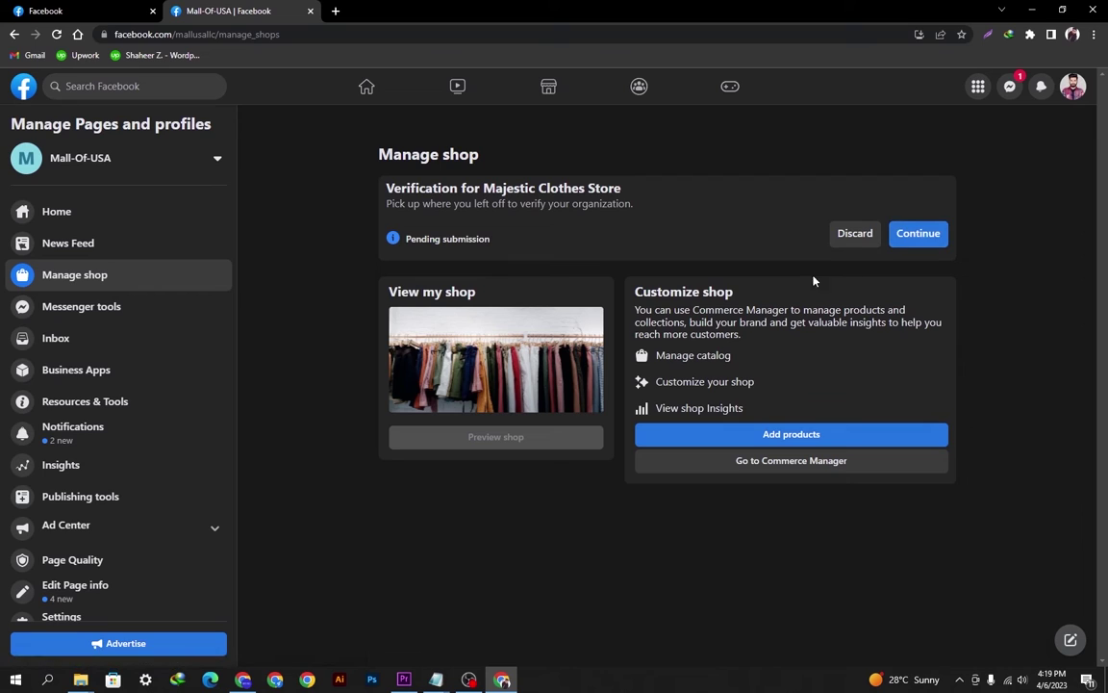
right_click(770, 468)
click(804, 477)
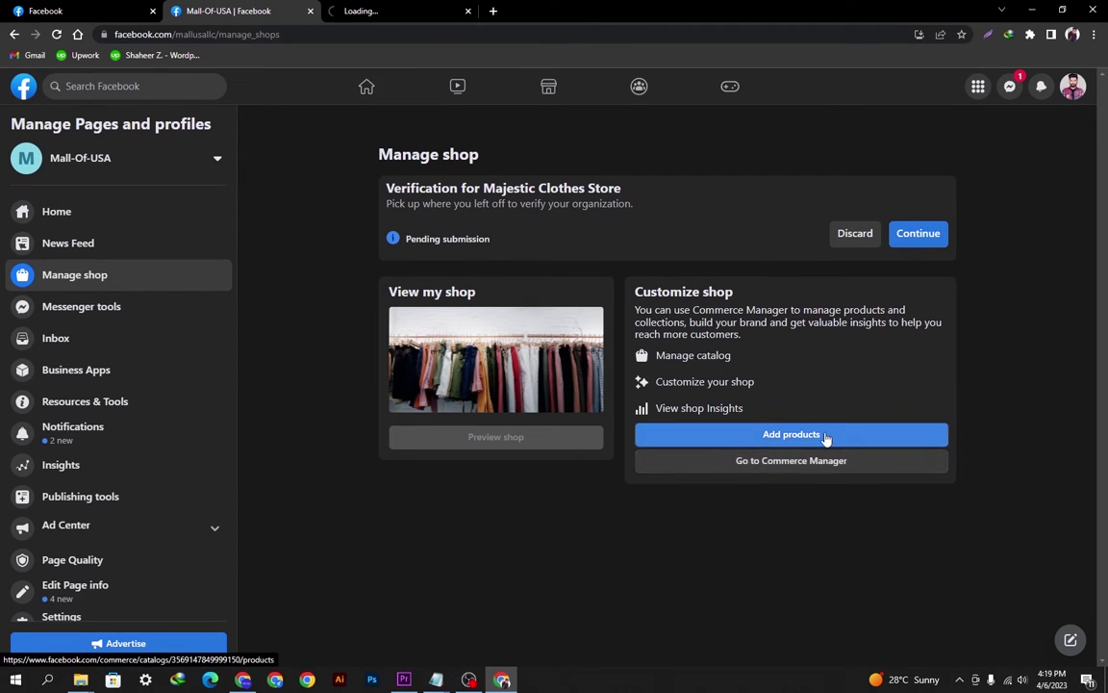
Check the Commerce Manager Overview showing 0 catalog items, then switch back to the WordPress window.
click(383, 10)
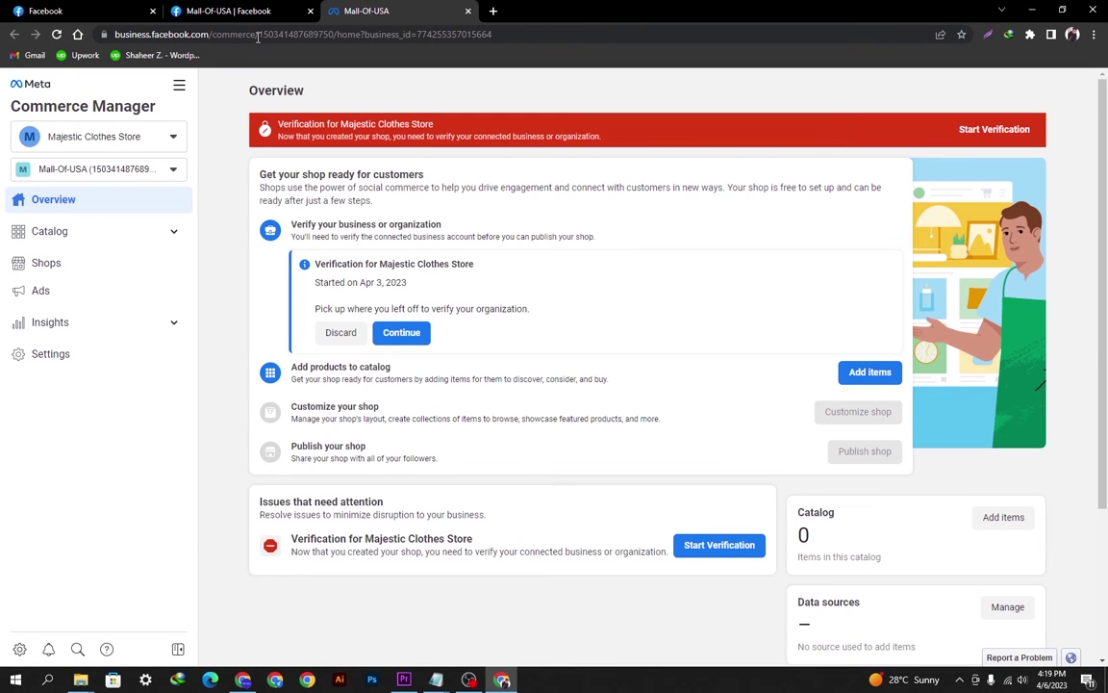
scroll(453, 255, down, 2)
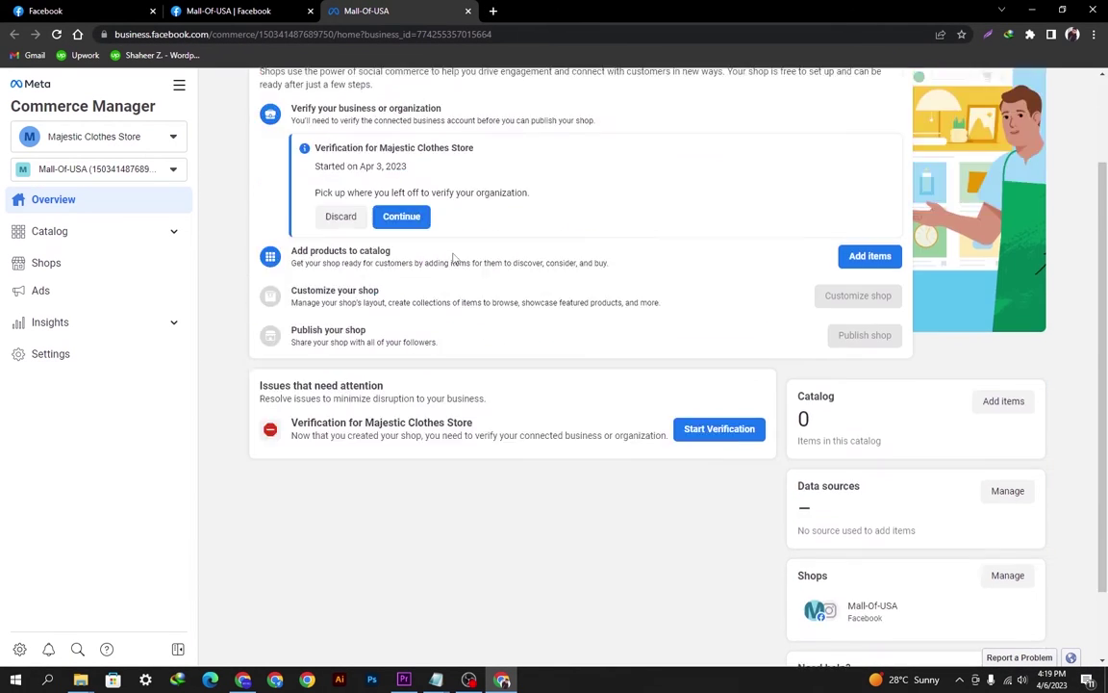
scroll(454, 255, up, 2)
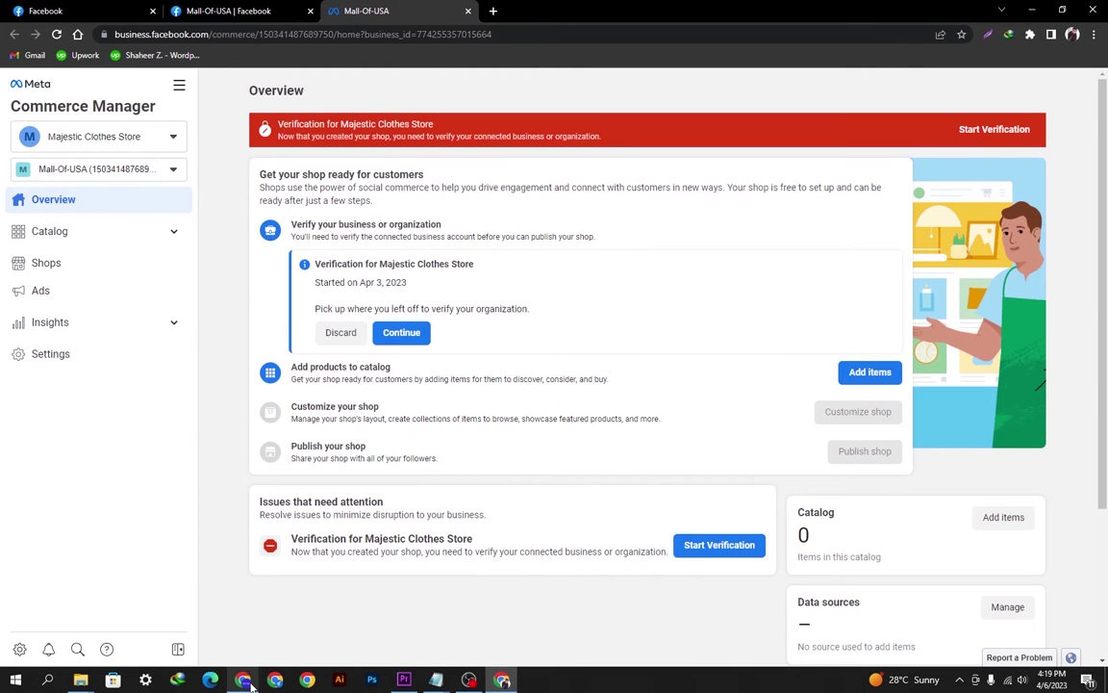
key(alt+Tab)
Bring up the storefront tab and check its web address.
click(900, 11)
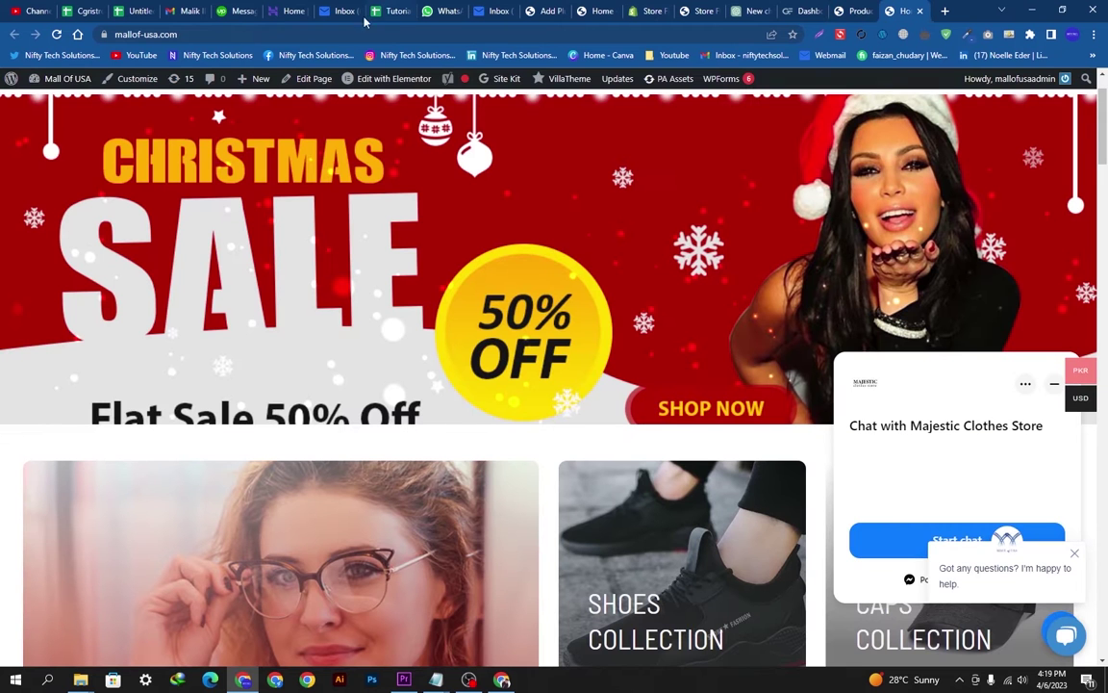
click(278, 28)
click(486, 342)
click(502, 678)
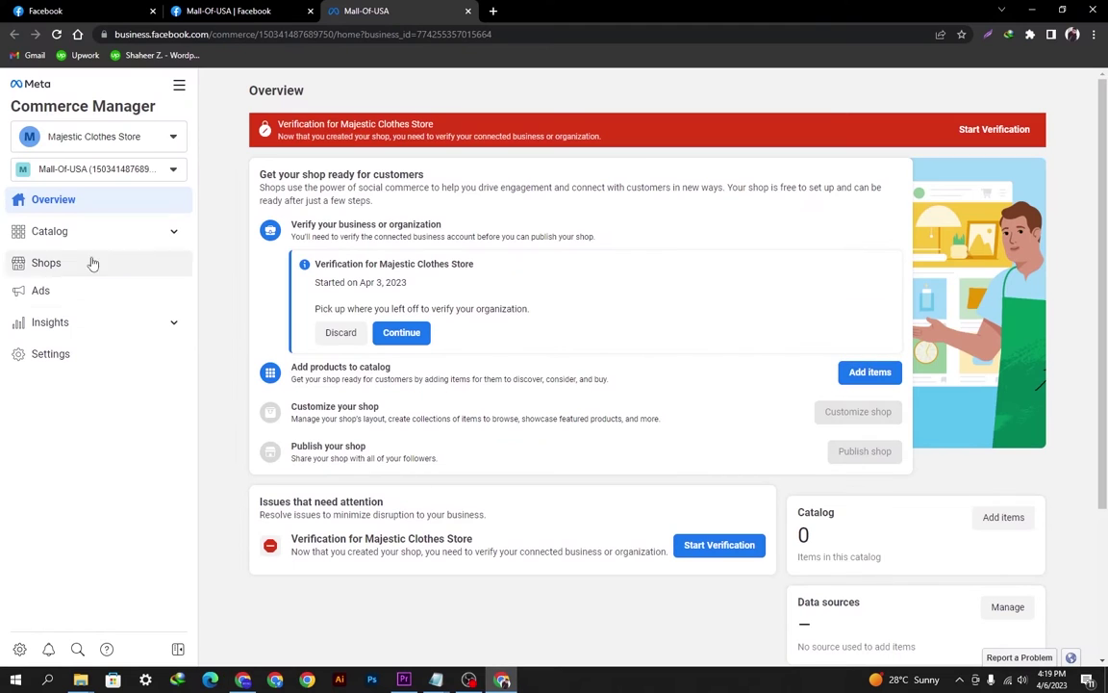
key(alt+Tab)
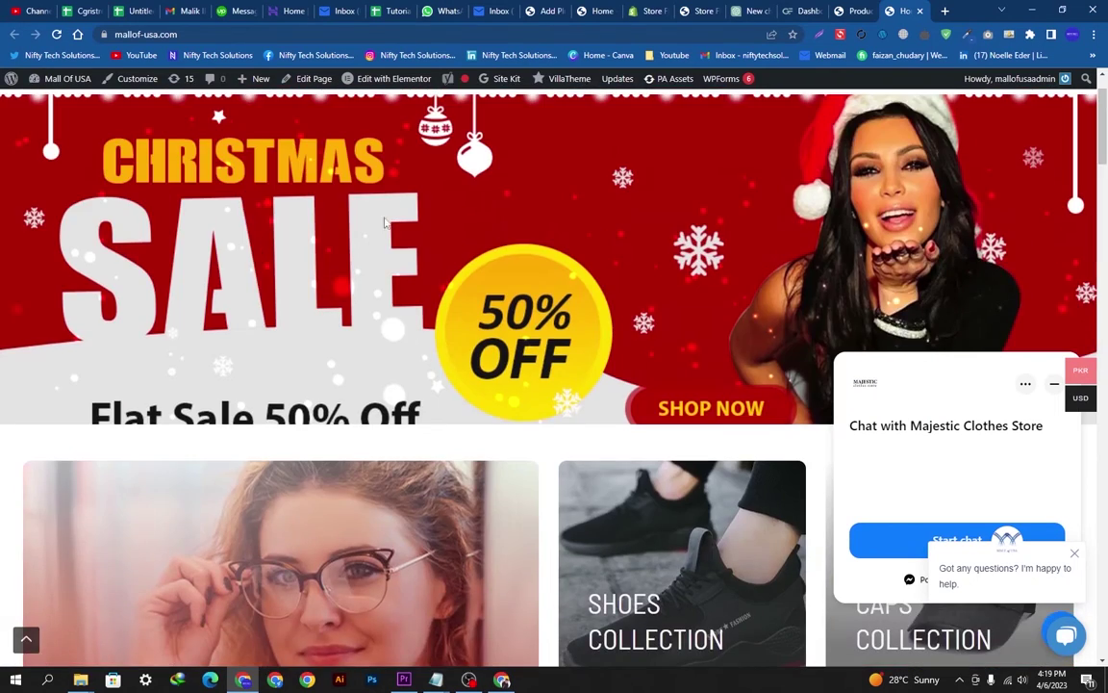
Reload the Shop page and scroll its 97 products, then return to Commerce Manager.
scroll(259, 149, up, 2)
click(277, 144)
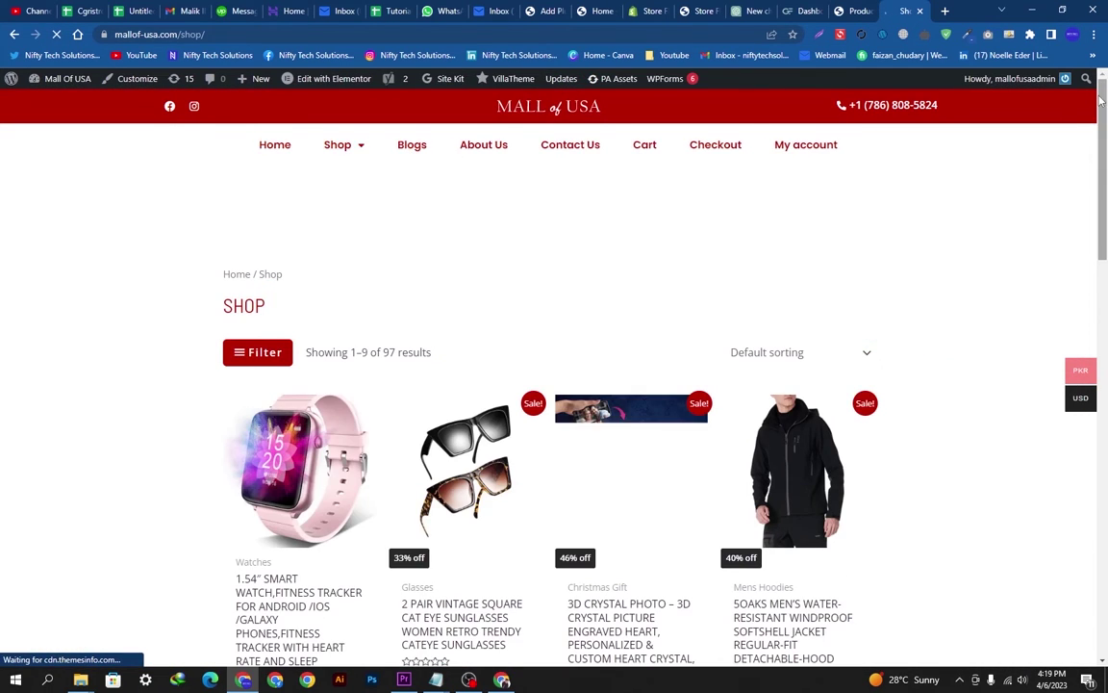
scroll(851, 344, down, 5)
scroll(850, 343, down, 7)
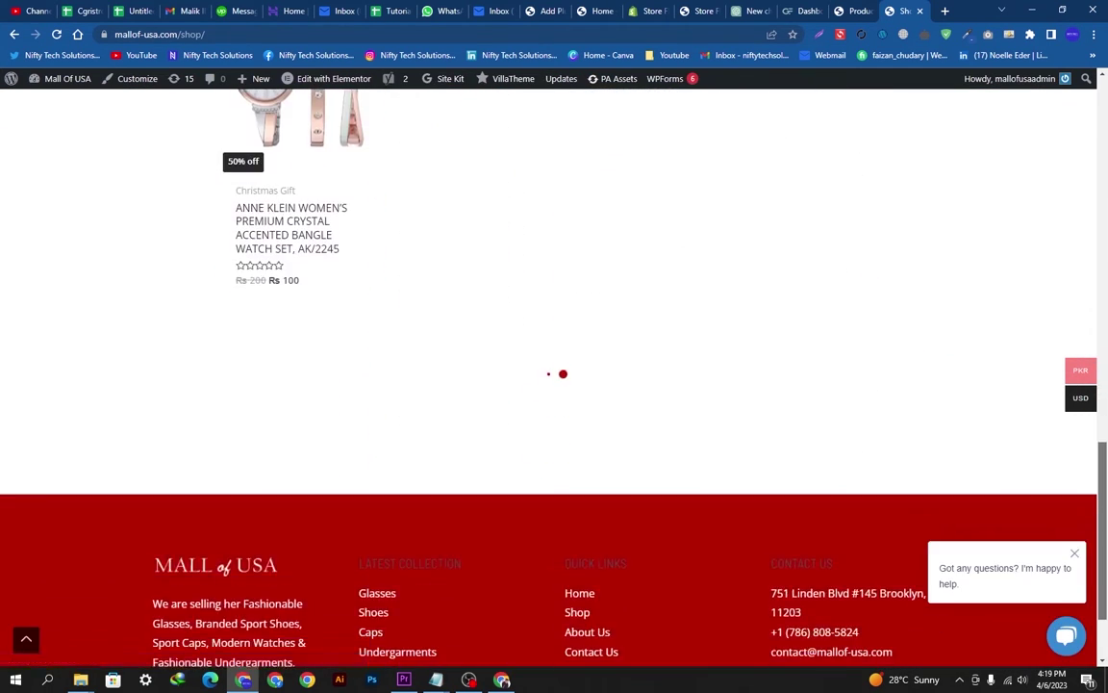
scroll(851, 343, up, 5)
scroll(555, 385, up, 10)
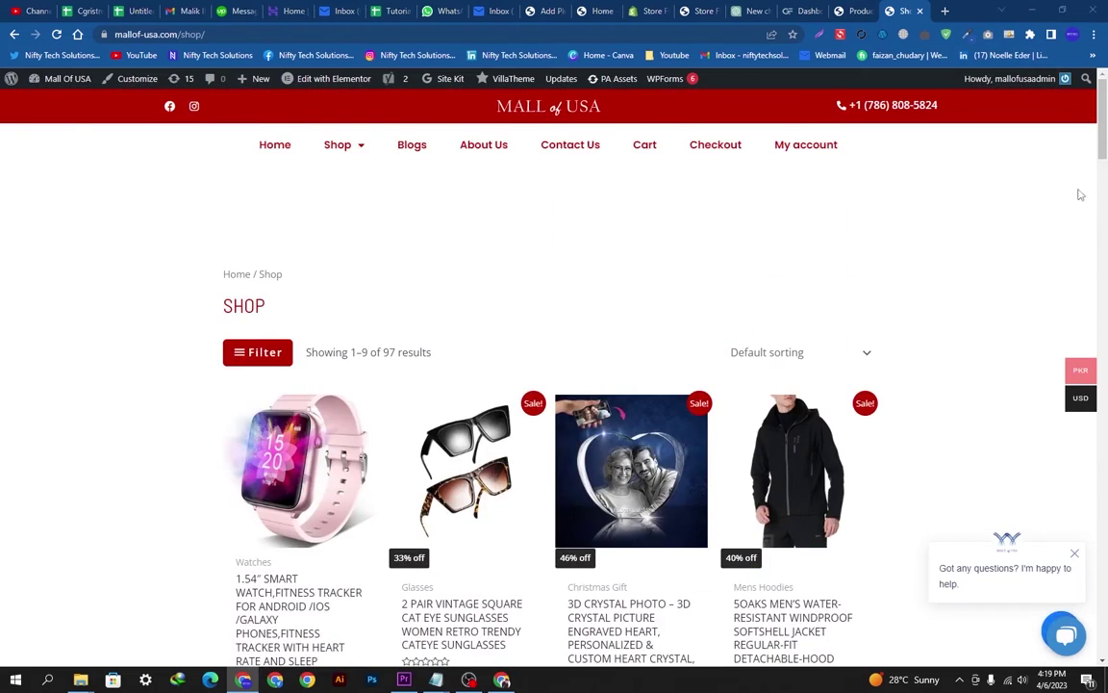
key(alt+Tab)
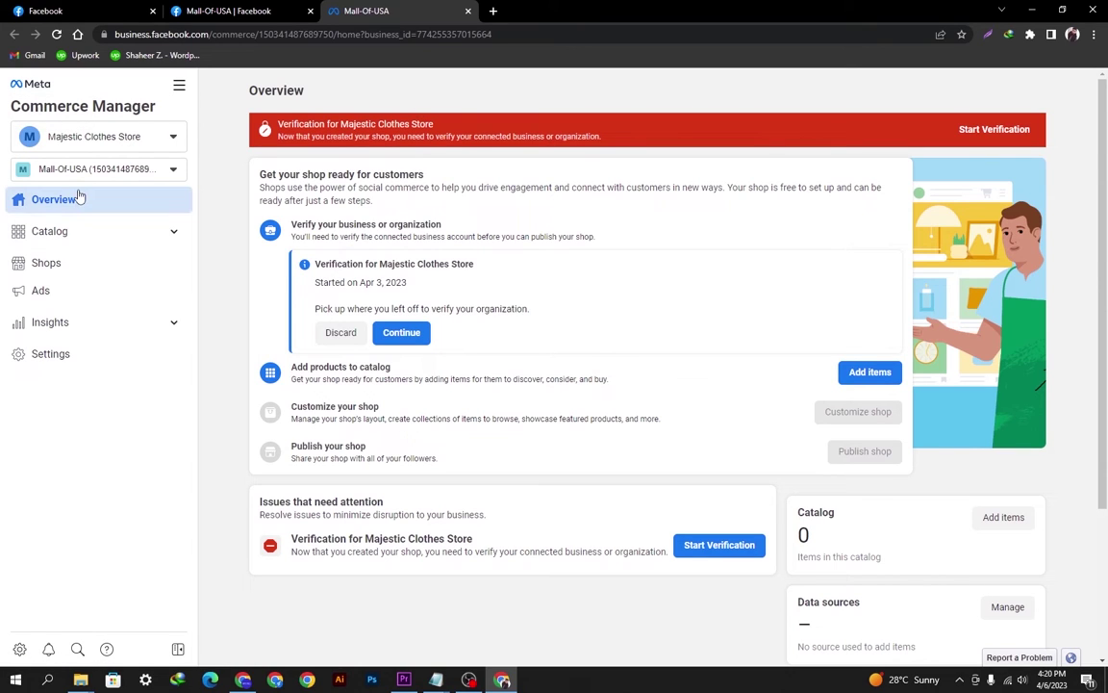
Open Events Manager from the All tools menu in a new tab and switch to it.
click(183, 88)
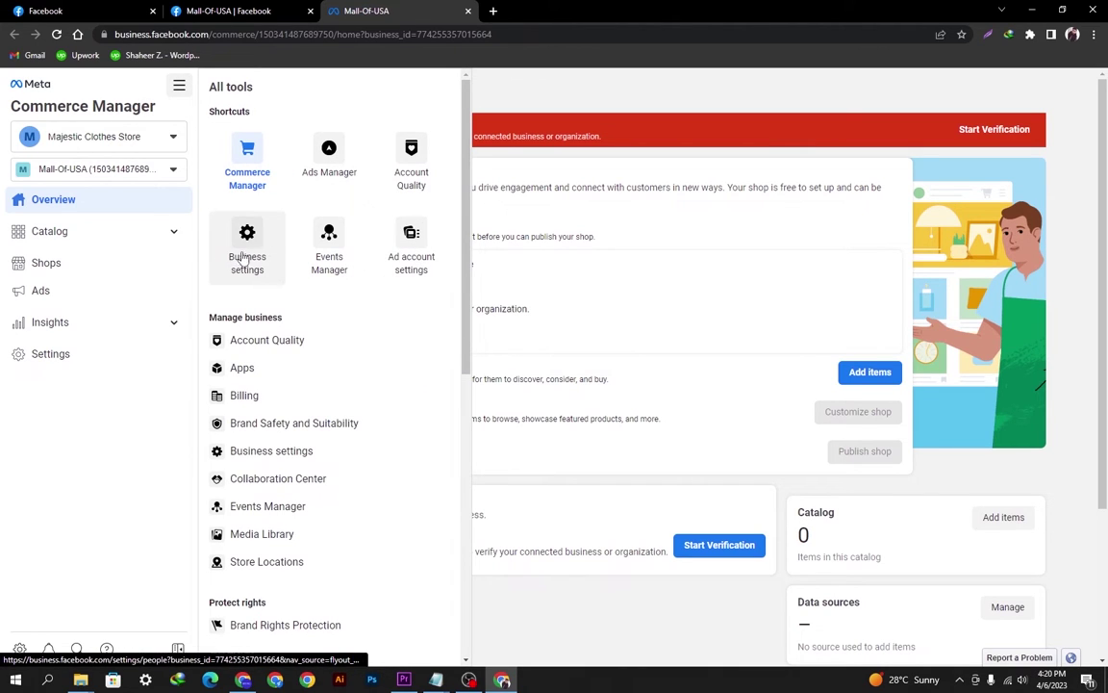
right_click(323, 245)
click(358, 251)
click(549, 10)
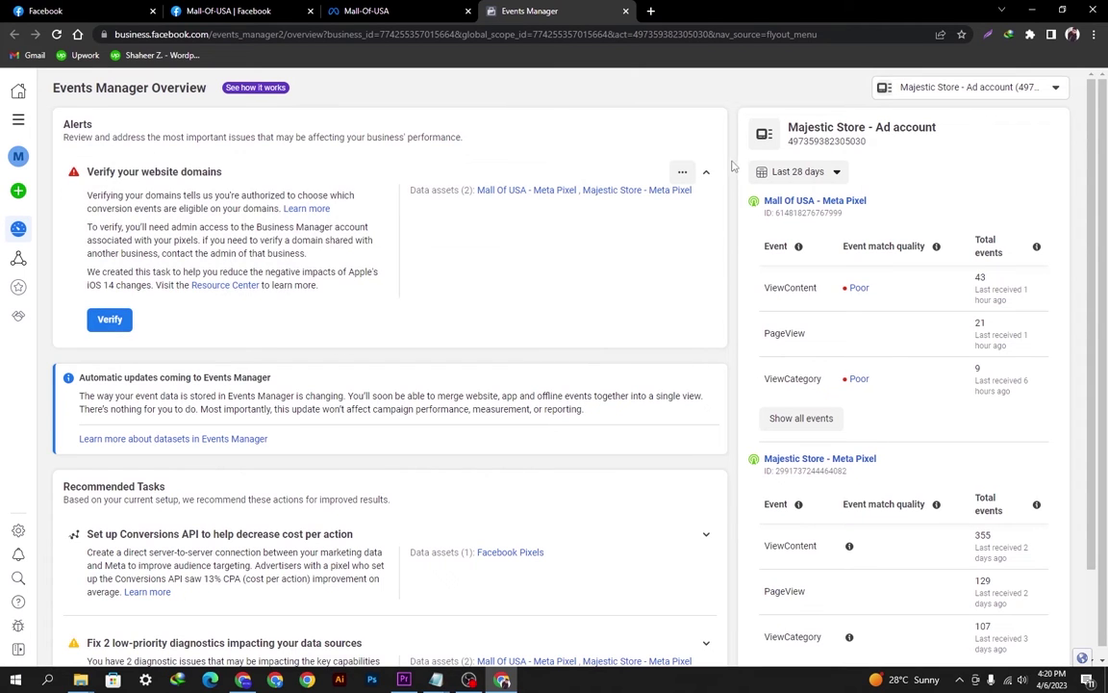
Scroll through the Meta Pixel event counts and collapse the Verify your website domains alert.
drag(1090, 116, 1096, 255)
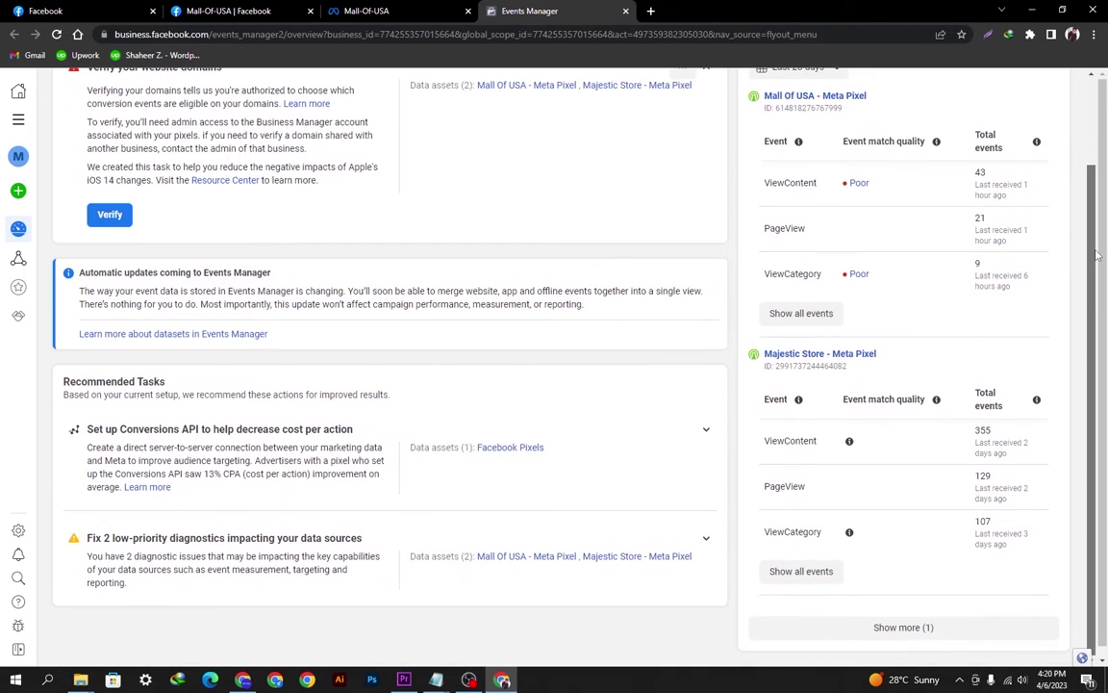
scroll(299, 420, up, 2)
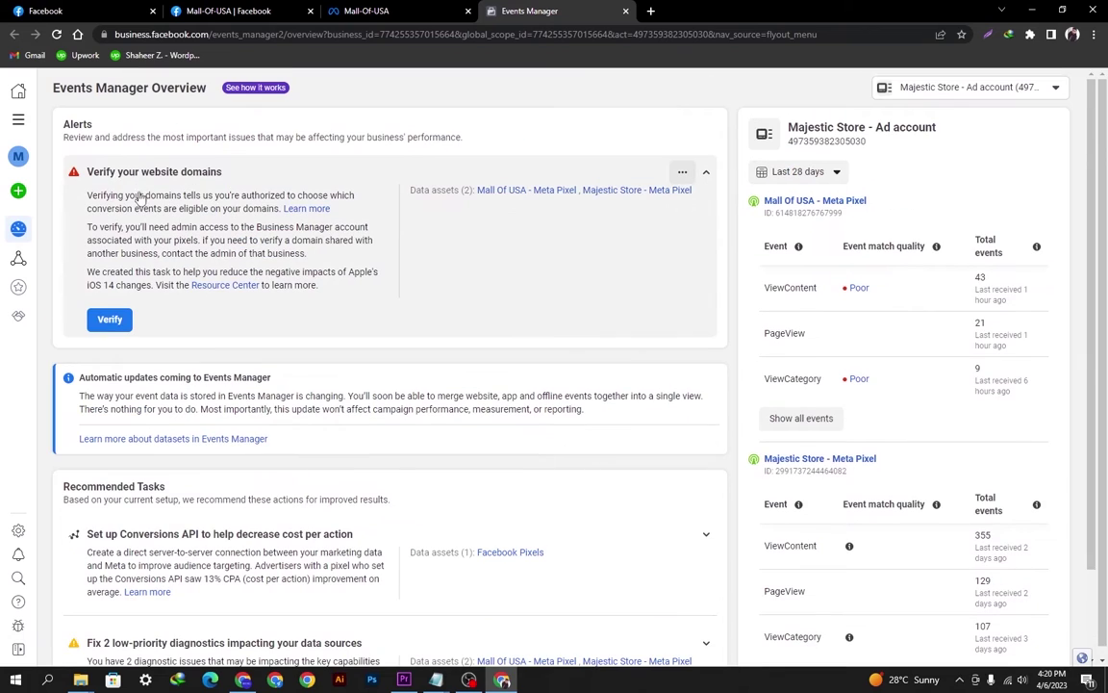
drag(388, 242, 282, 261)
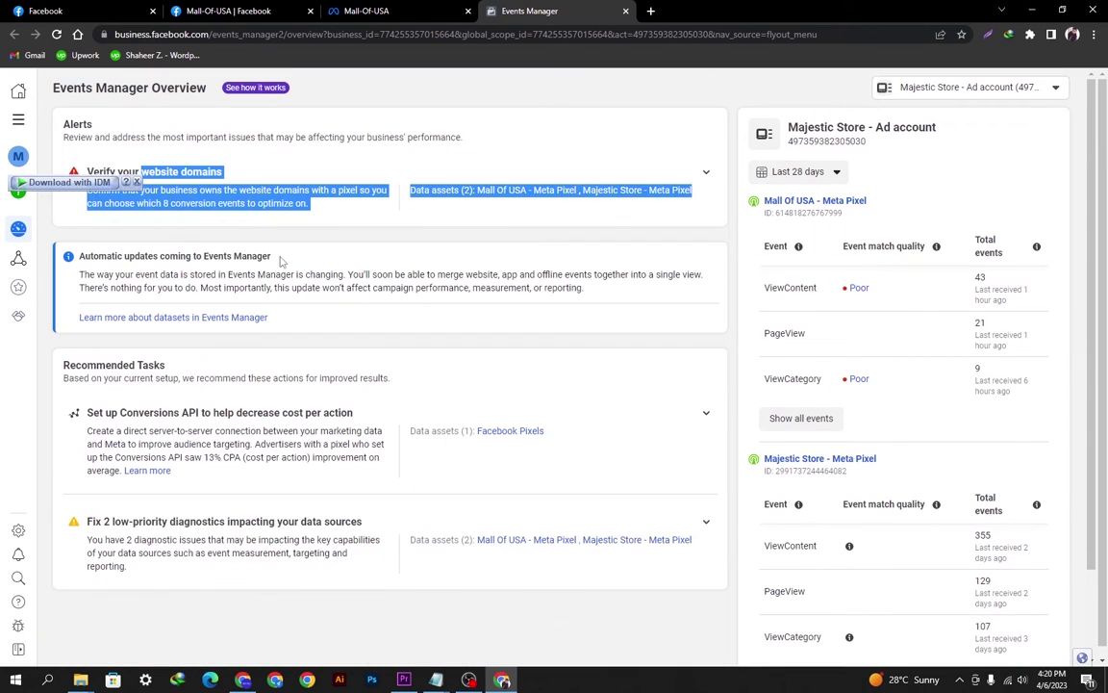
click(580, 221)
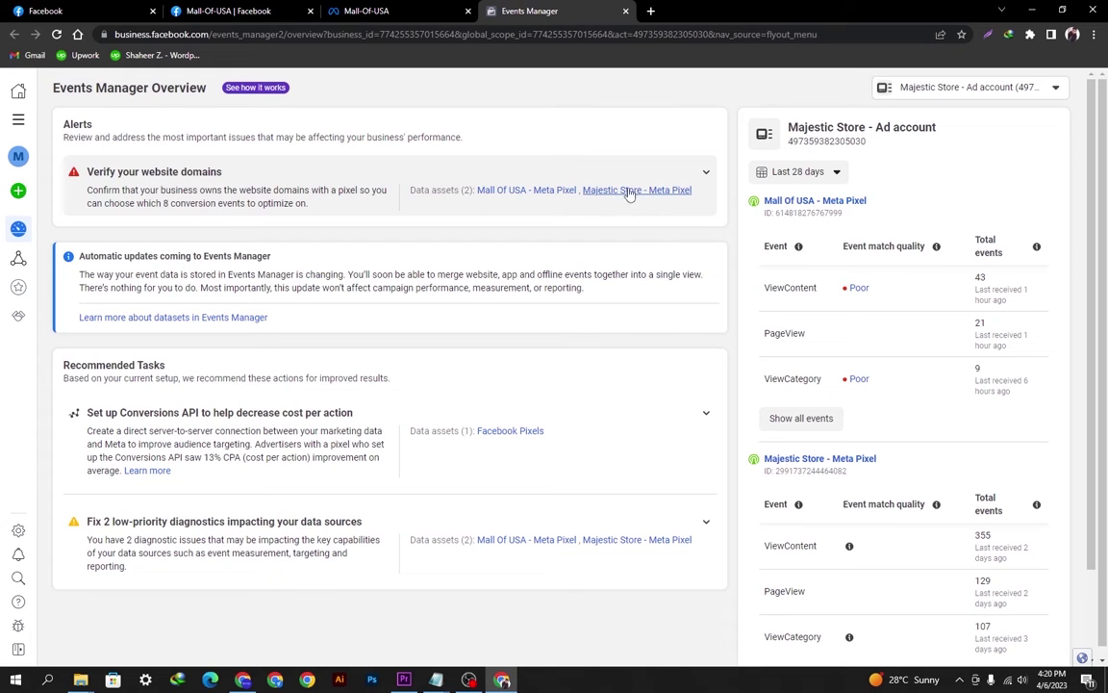
scroll(366, 366, down, 2)
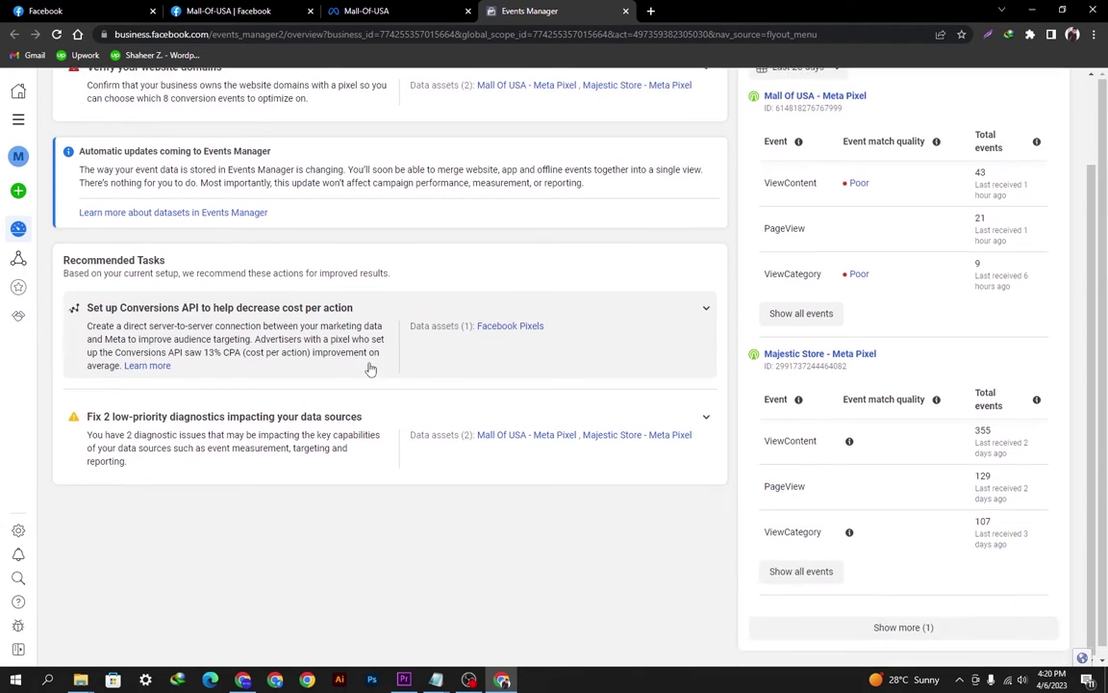
scroll(347, 343, up, 2)
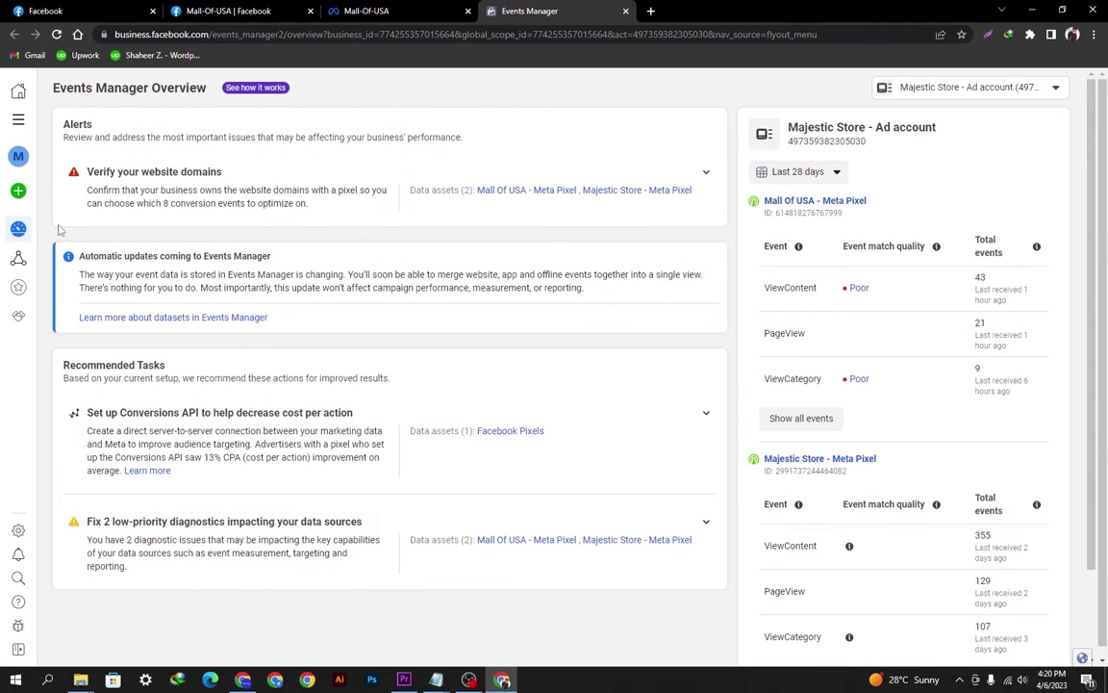
mouse_move(20, 203)
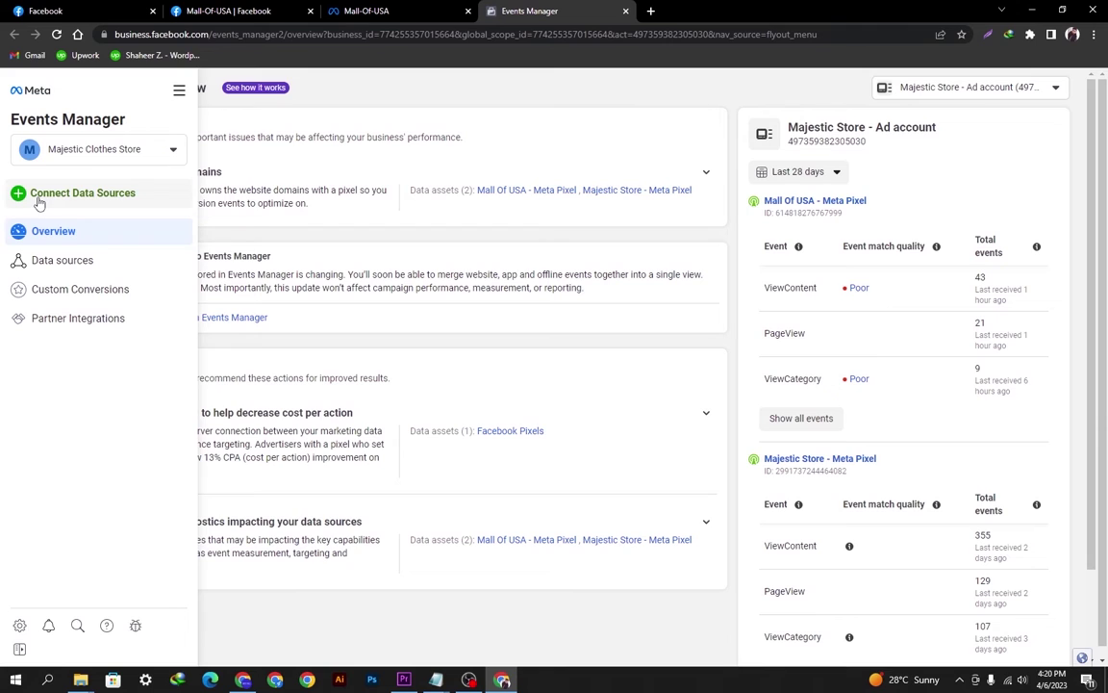
Pick Web in the Connect Data Sources dialog and confirm to reach the Create Pixel form.
click(38, 197)
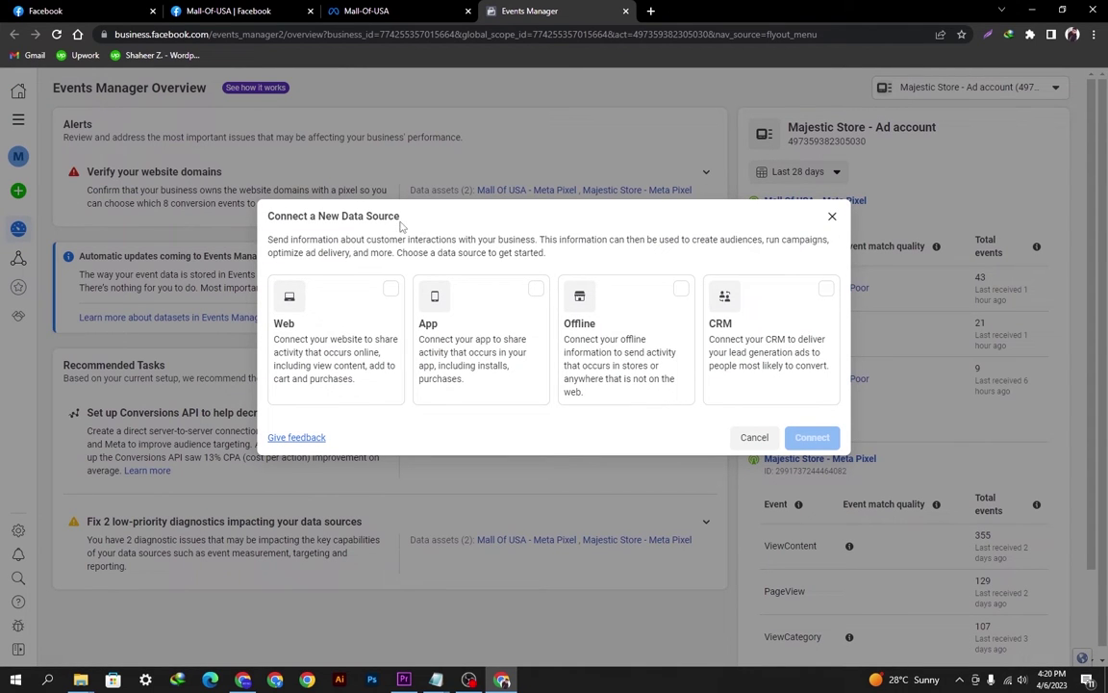
drag(401, 226, 265, 217)
click(318, 258)
drag(546, 253, 289, 239)
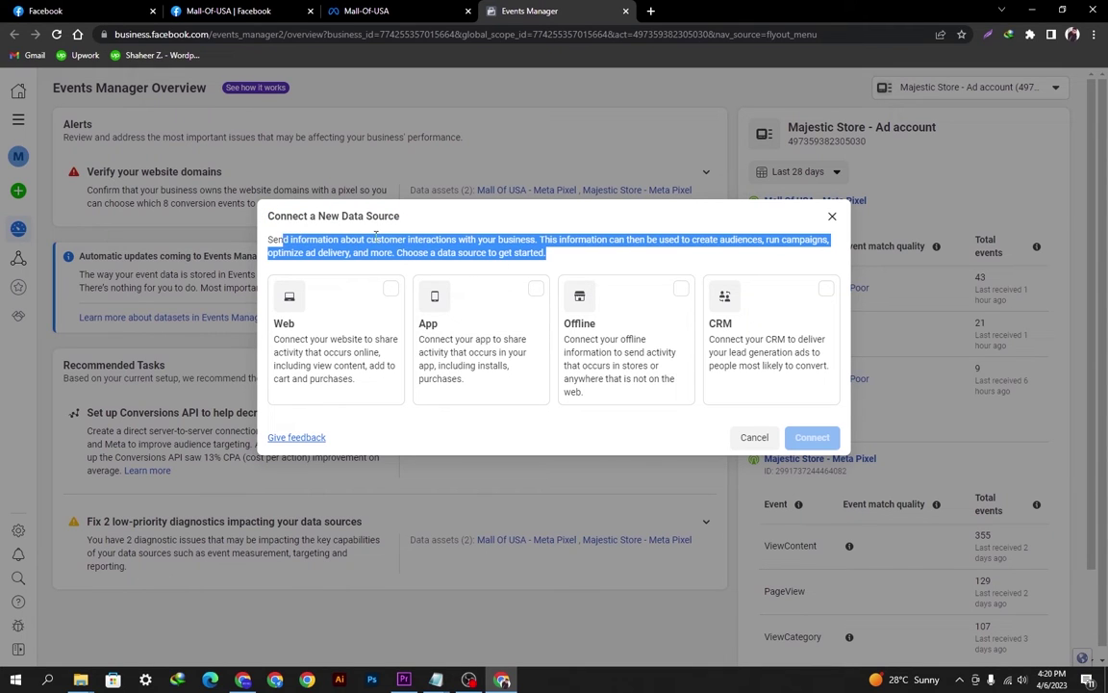
click(601, 240)
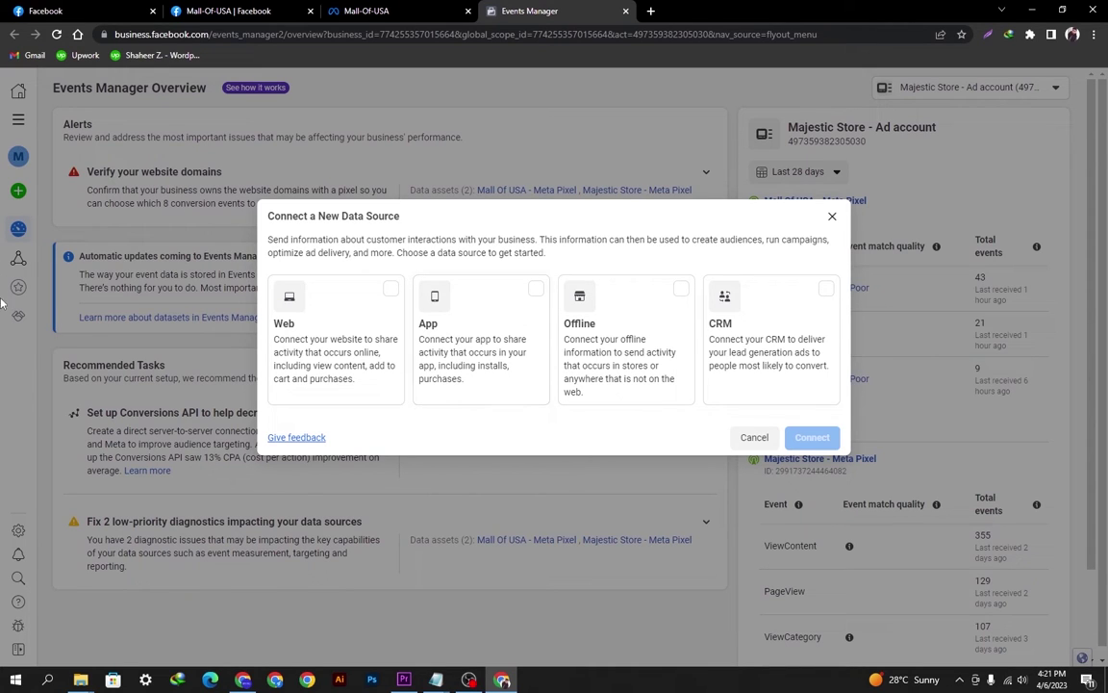
click(386, 291)
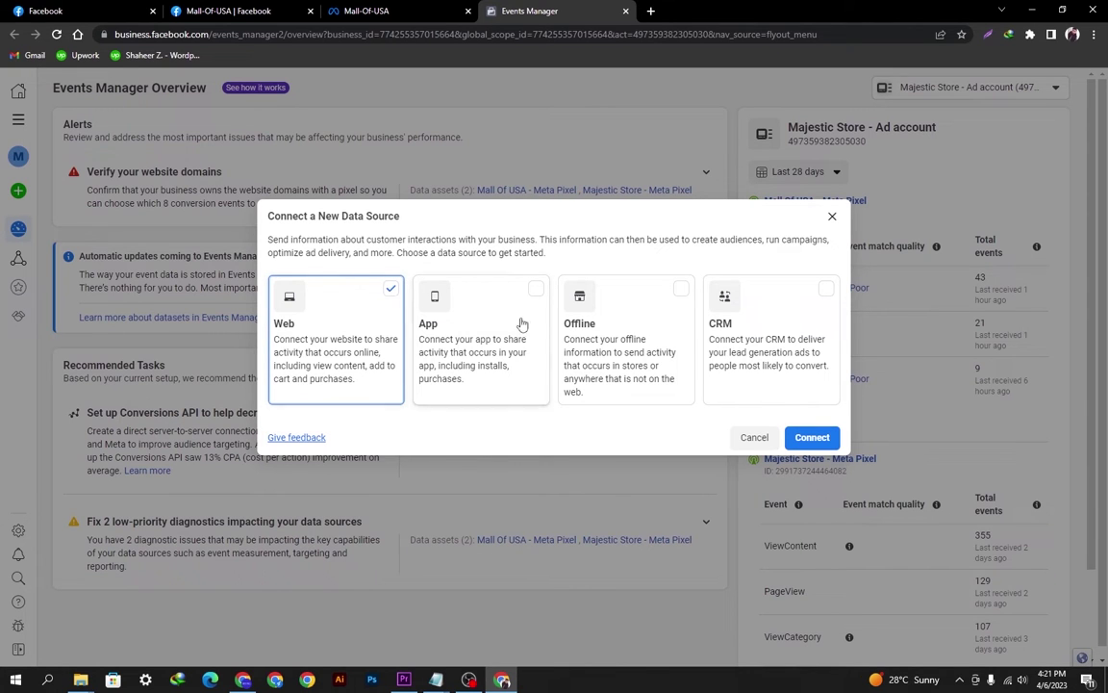
click(811, 438)
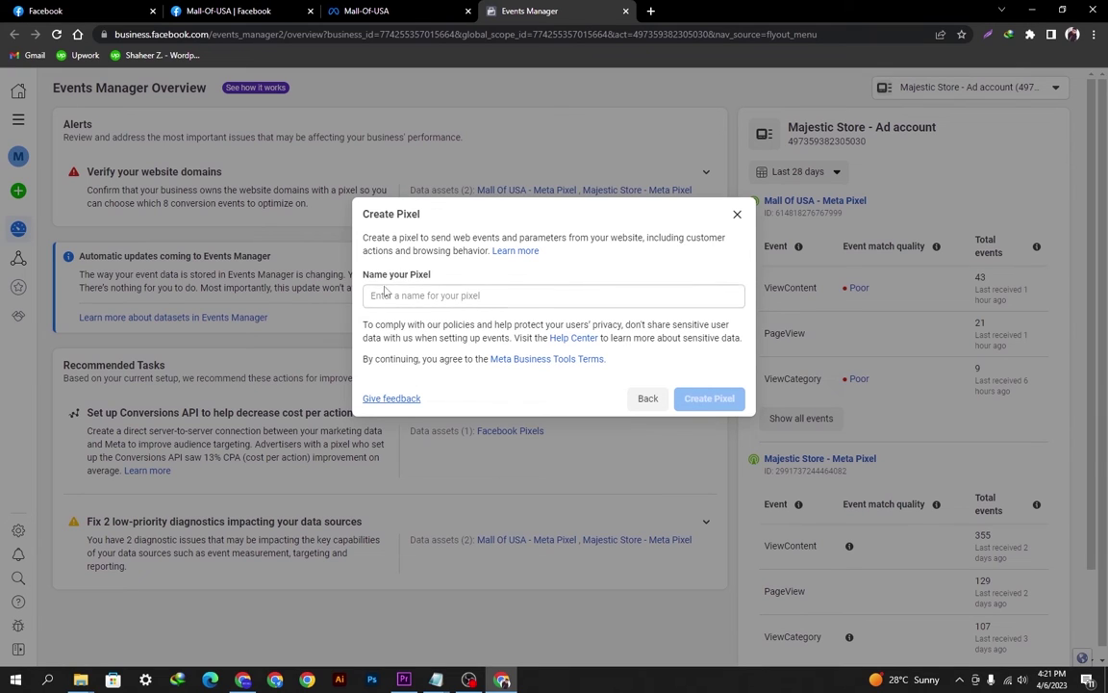
Name the new pixel 'Mall Of USA Woocommerce Pixeles' and create it.
click(415, 295)
text(Mall Of USA Wo)
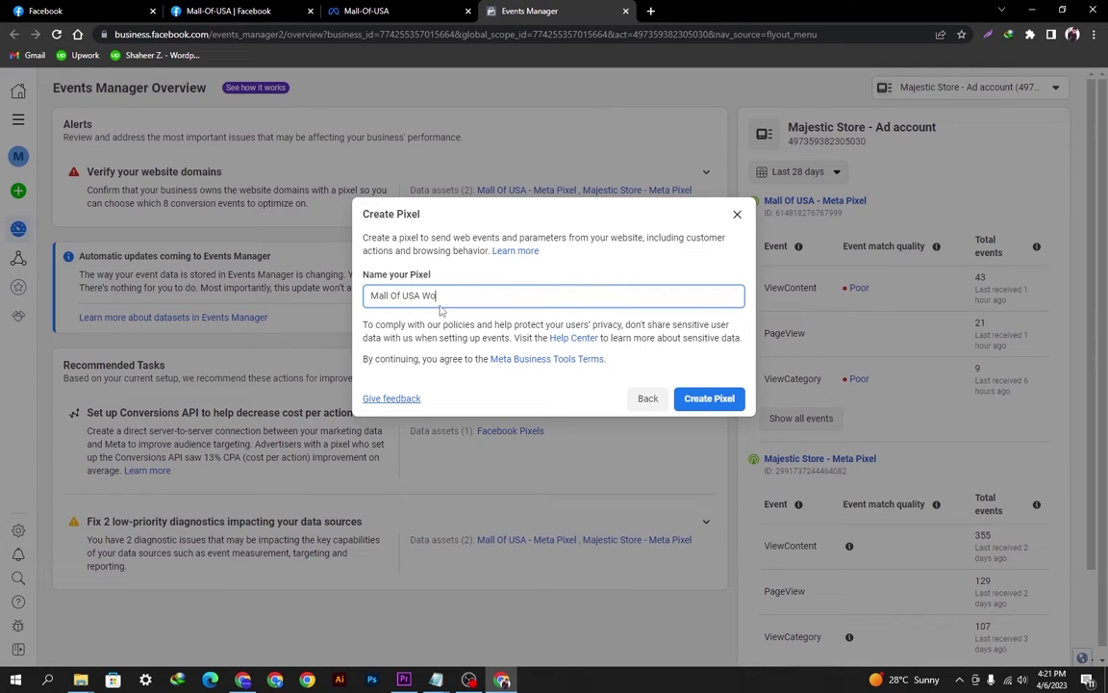
text(ocommerce Pixeles)
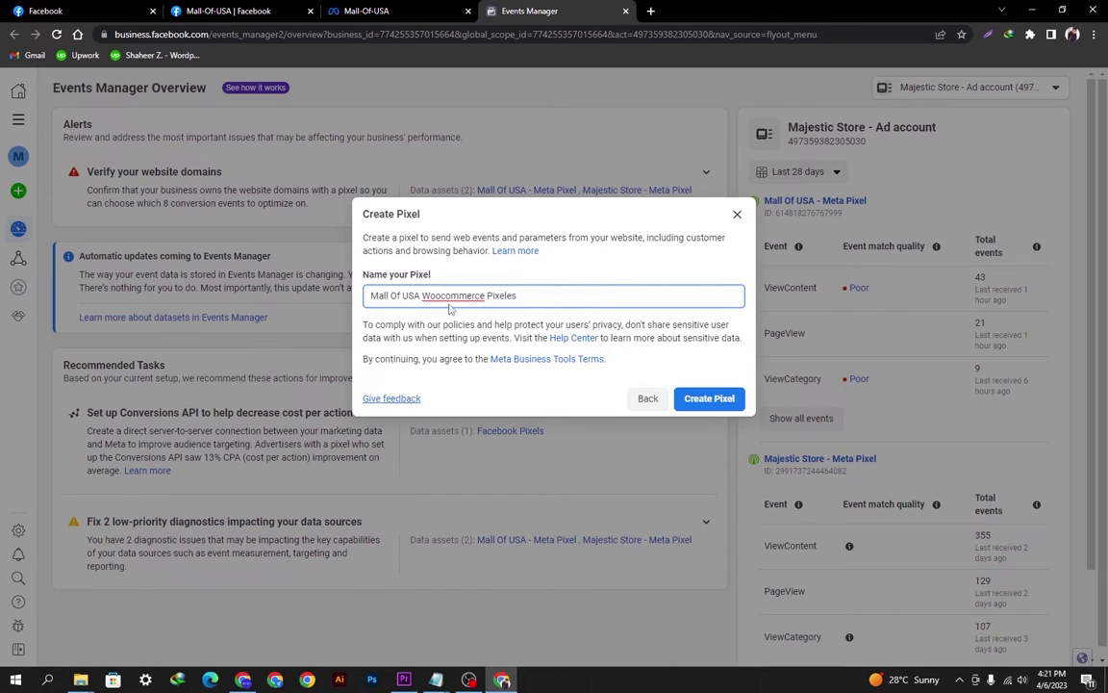
drag(596, 299, 373, 308)
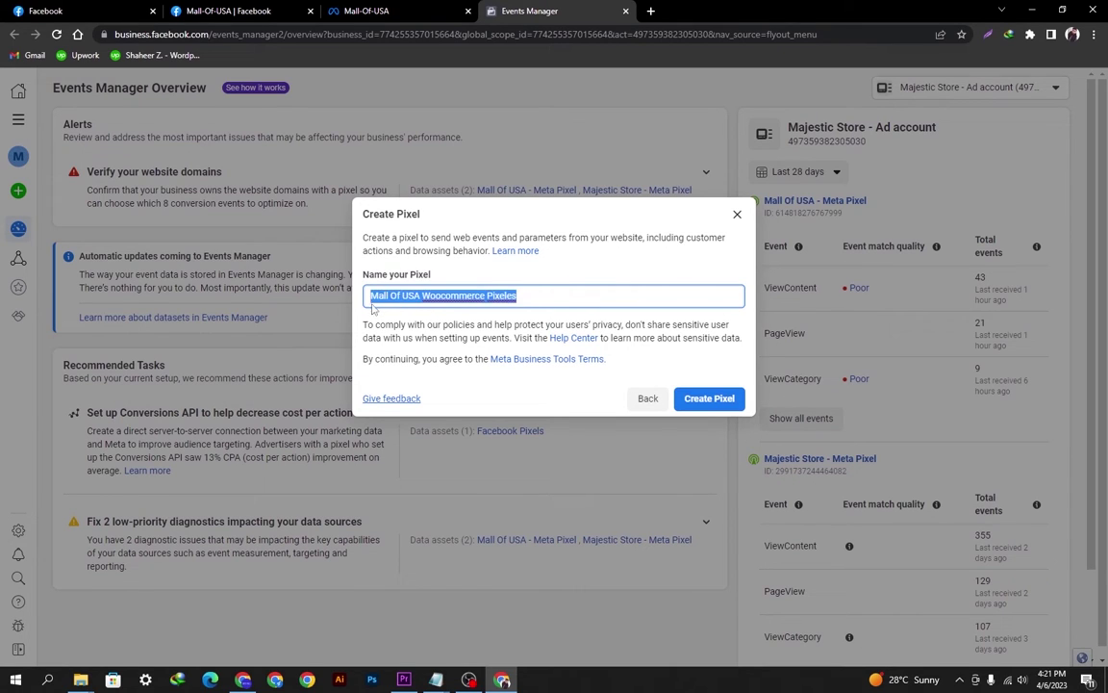
click(718, 400)
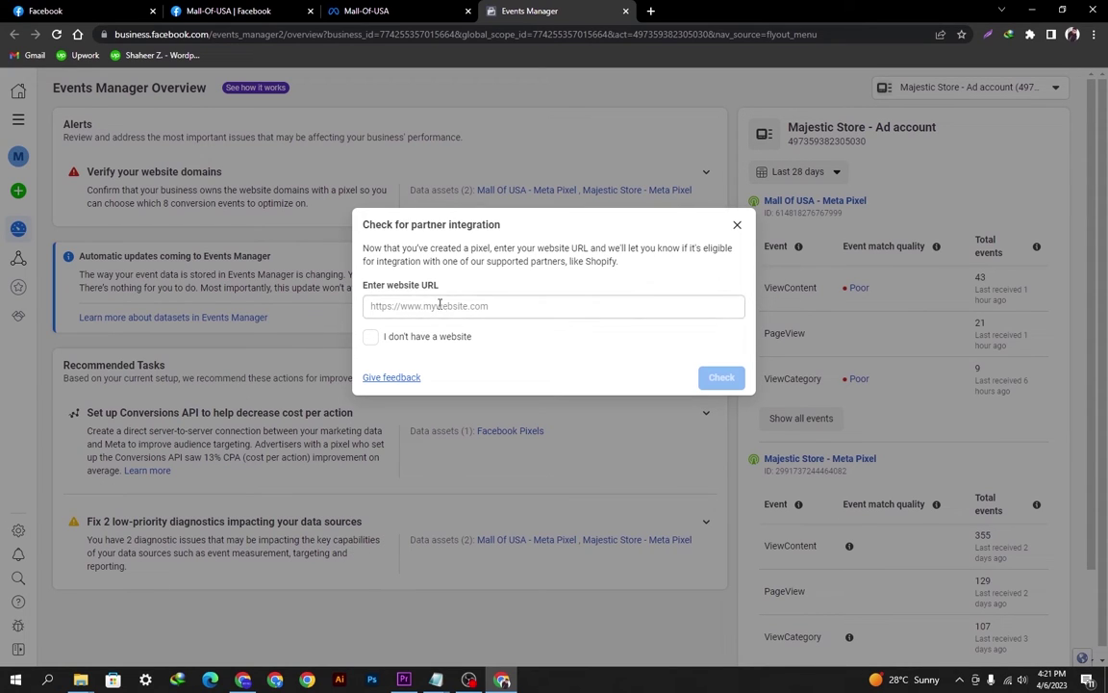
Leave the website URL blank, tick 'I don't have a website', and continue past the partner-integration check.
drag(441, 286, 364, 287)
click(526, 326)
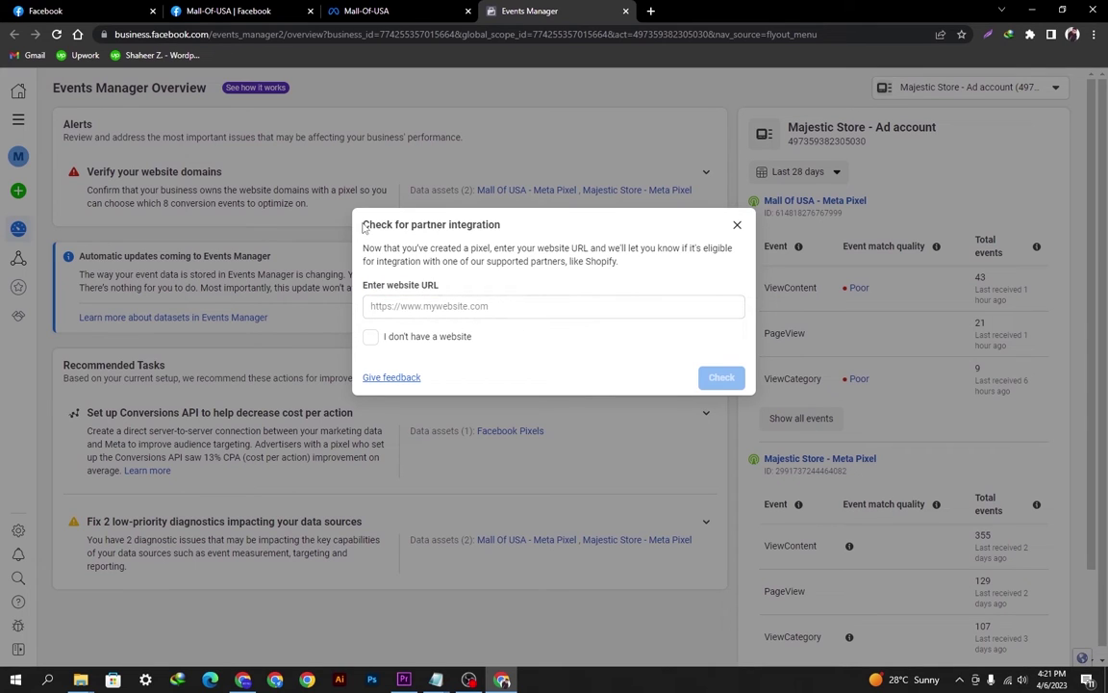
drag(363, 223, 515, 244)
click(518, 244)
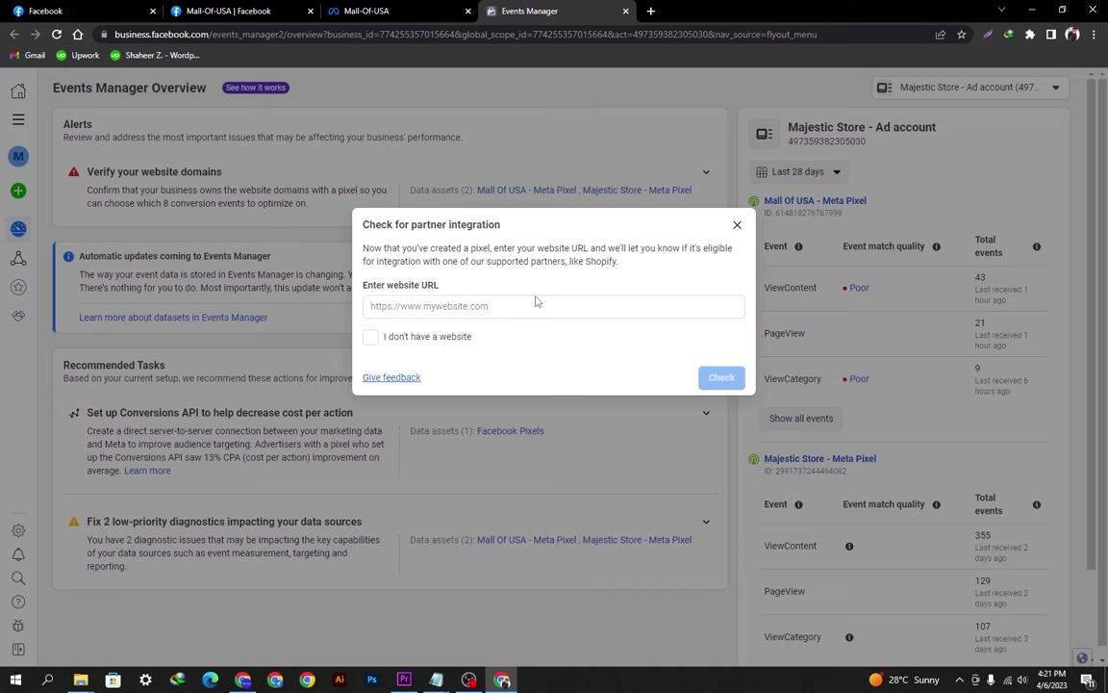
click(389, 306)
click(408, 352)
click(398, 339)
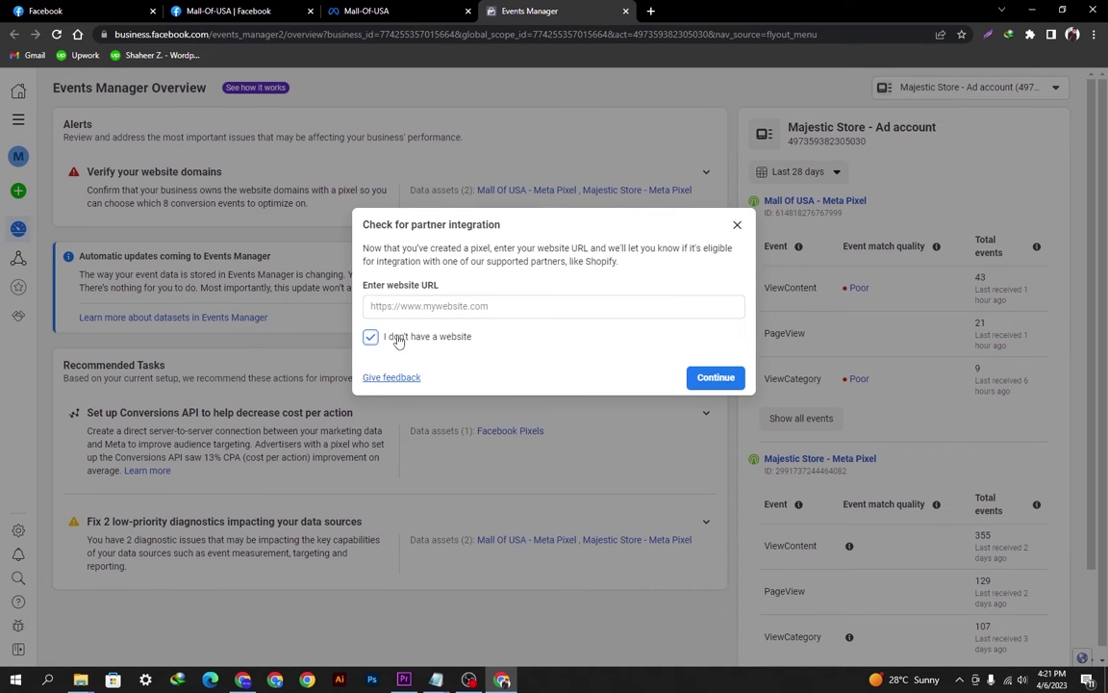
click(716, 377)
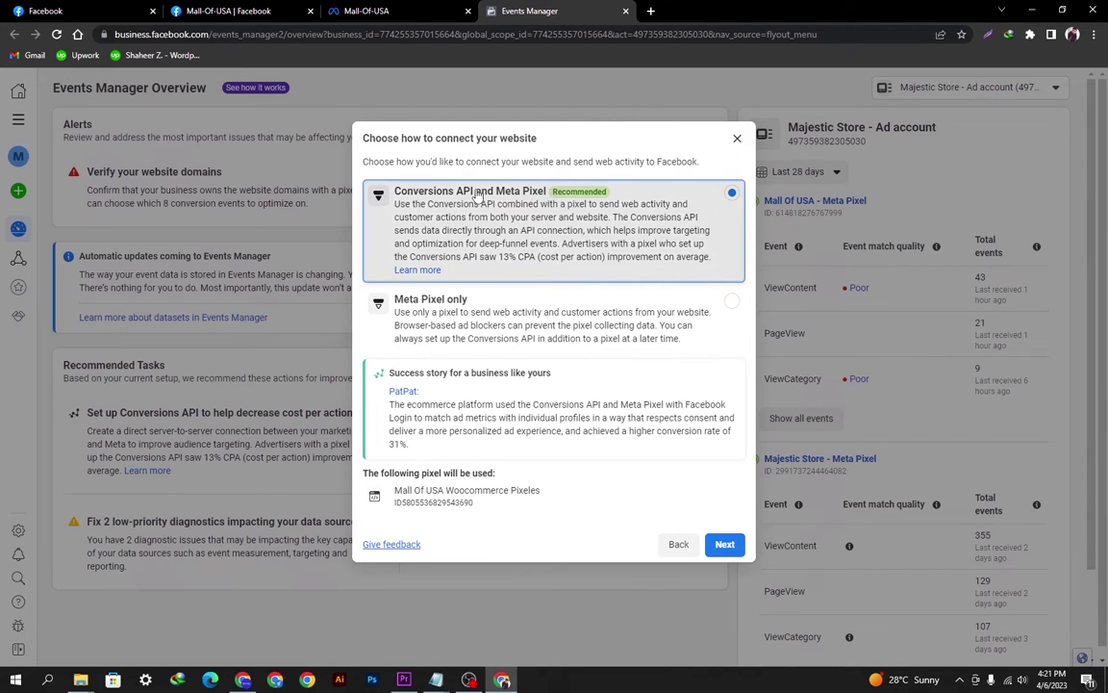
Keep Conversions API and Meta Pixel as the connection method and choose partner-integration setup.
click(497, 322)
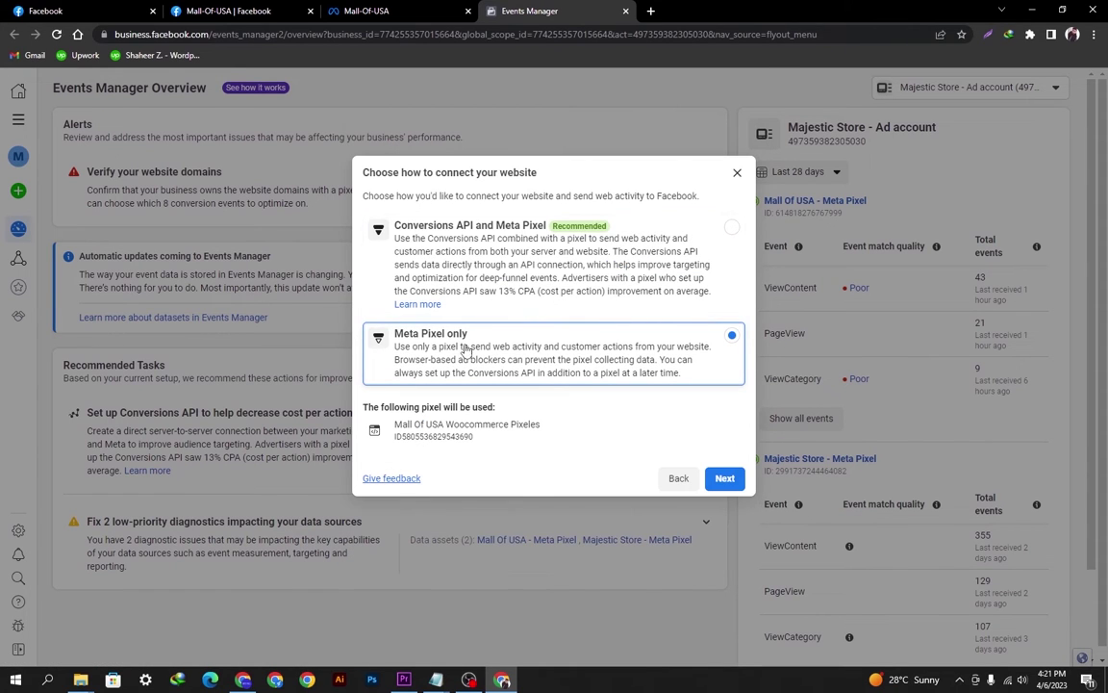
click(477, 242)
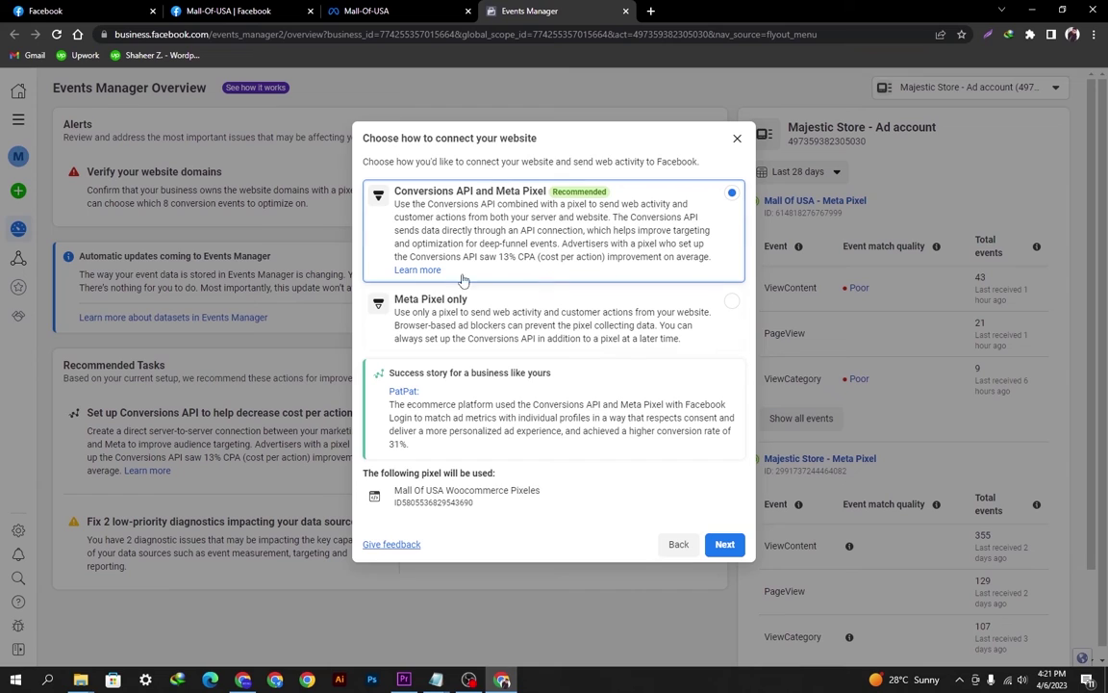
drag(473, 502, 397, 507)
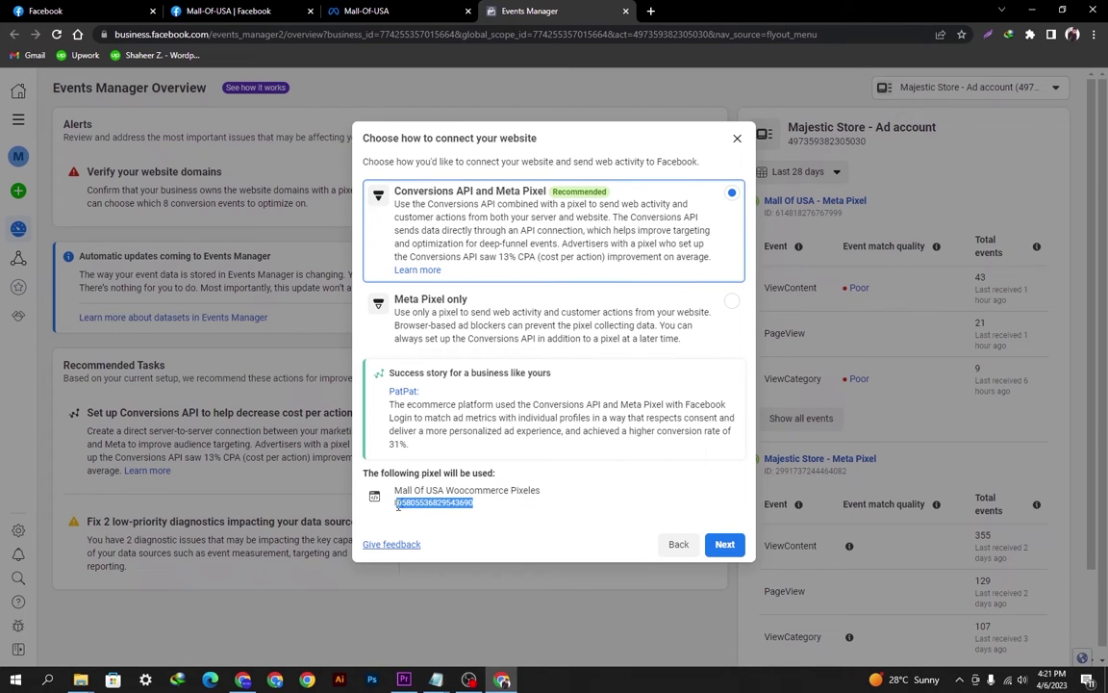
drag(556, 489, 397, 488)
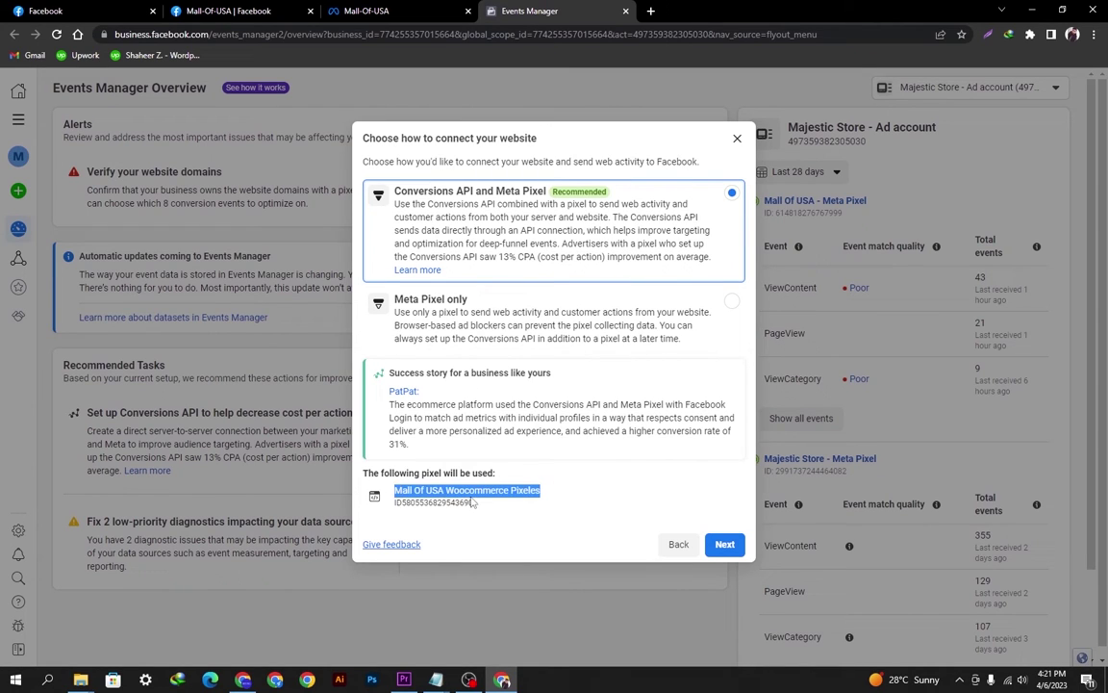
click(723, 542)
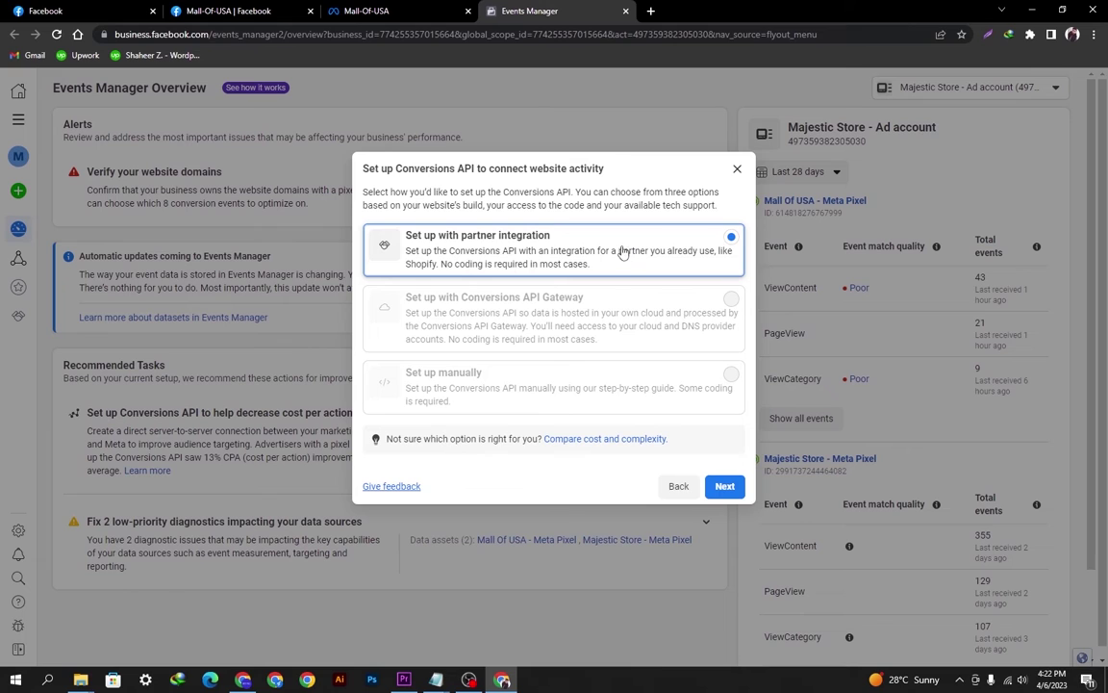
click(735, 489)
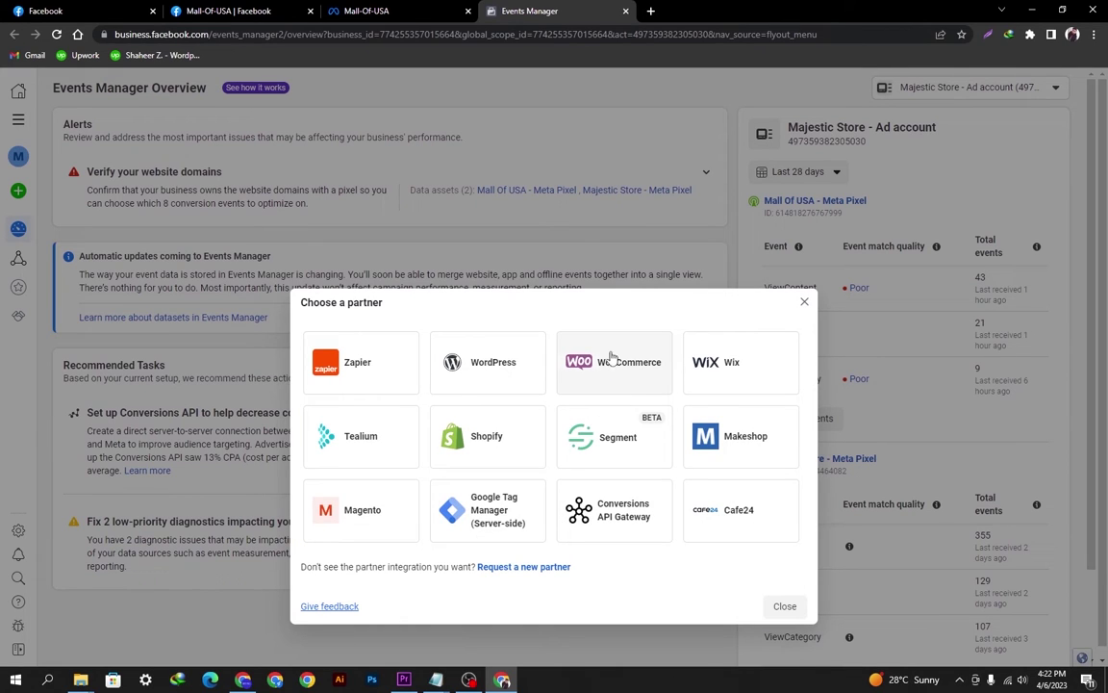
Choose the WooCommerce tile in the Choose a partner list.
click(628, 376)
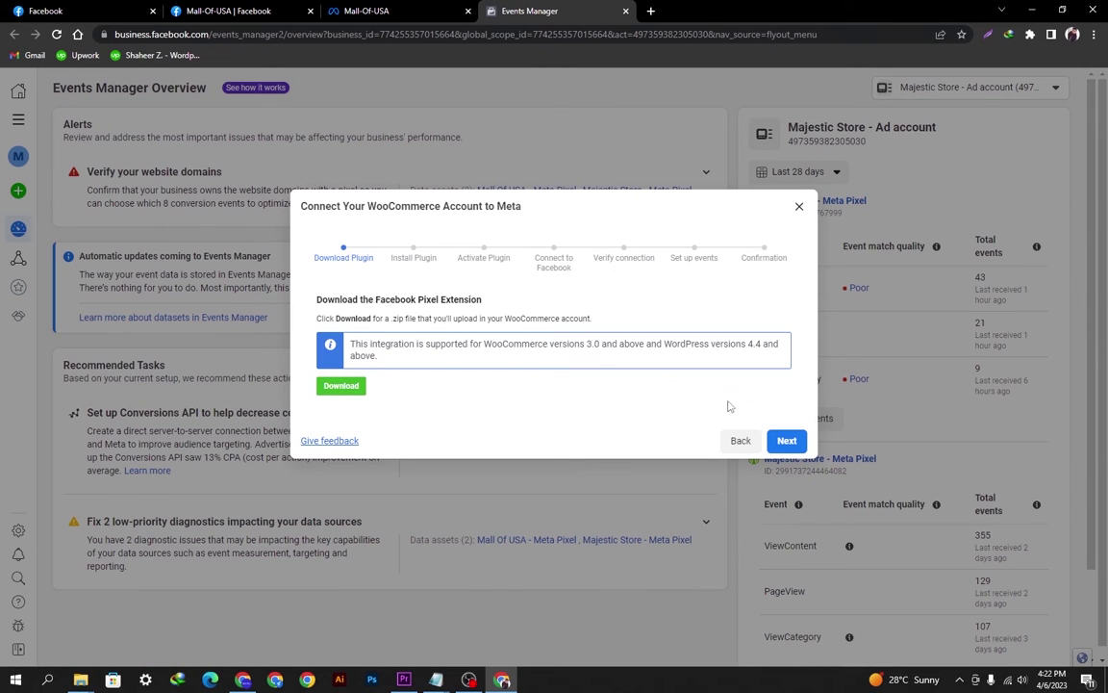
Advance through the Download Plugin and Install Plugin instructions to plugin activation.
click(787, 440)
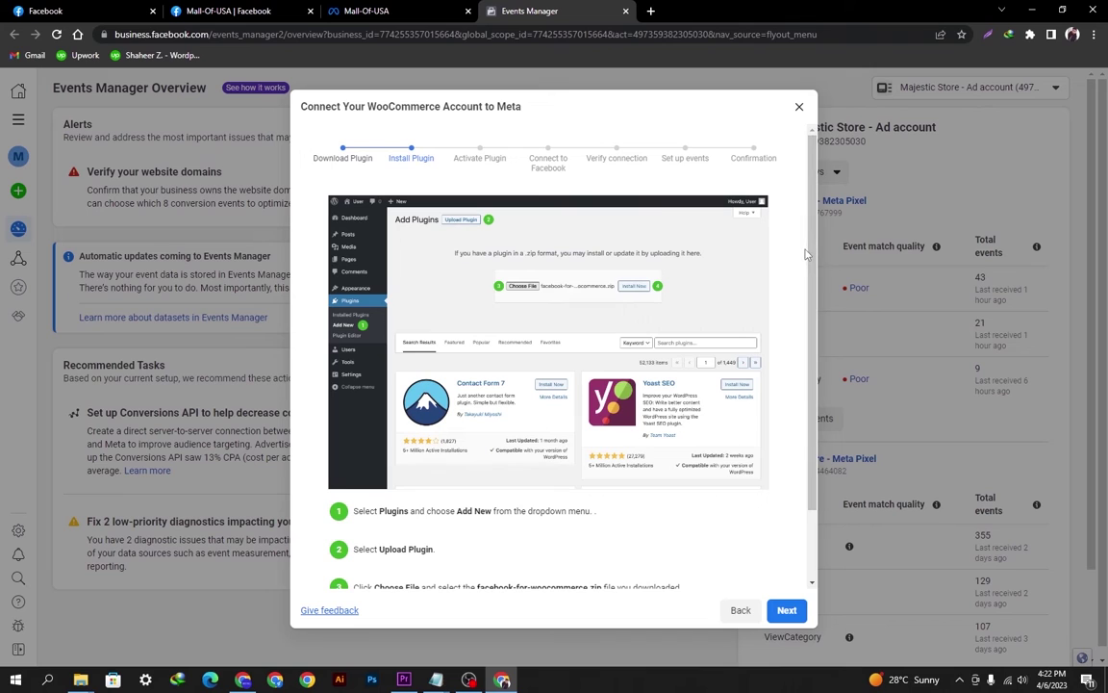
drag(808, 260, 809, 289)
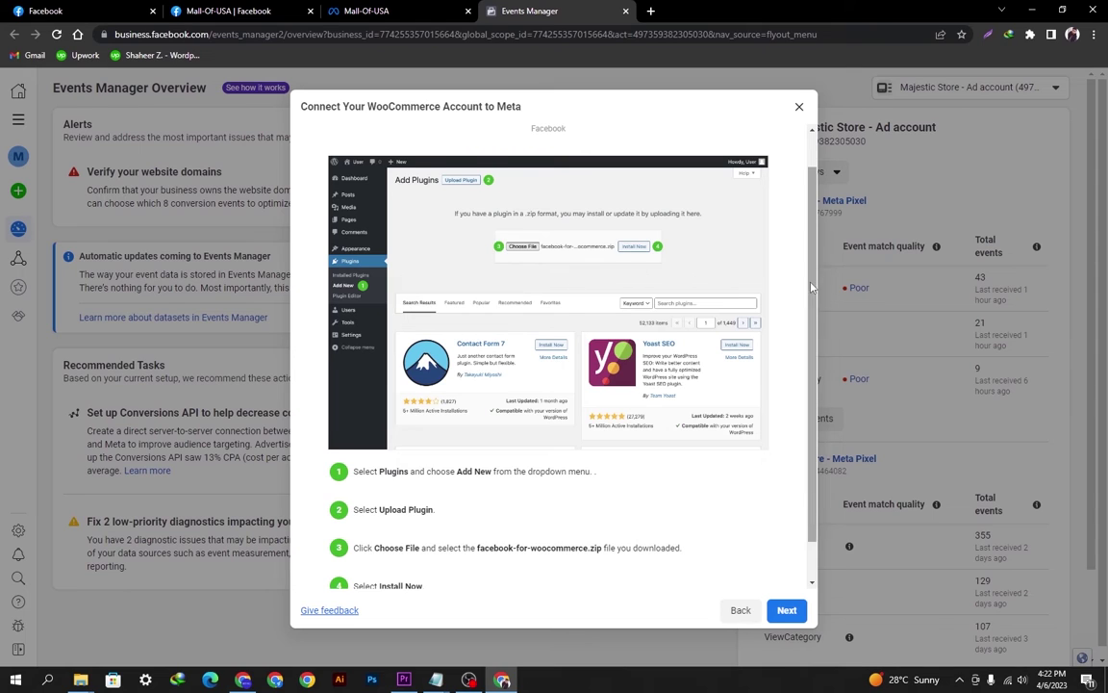
scroll(742, 366, down, 2)
click(787, 610)
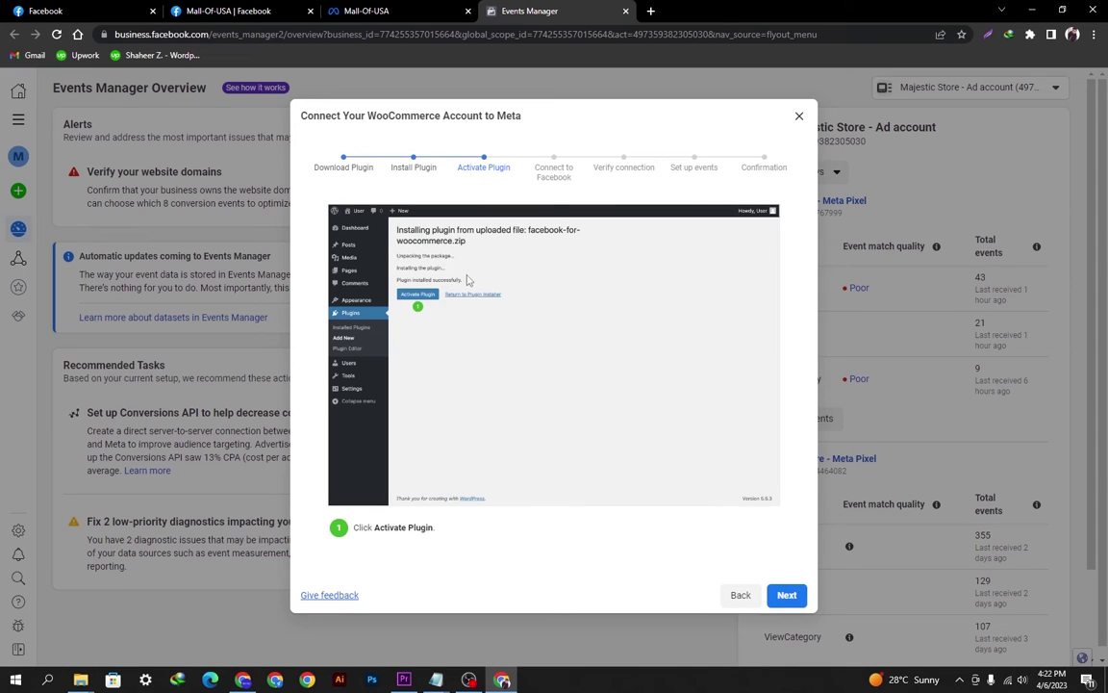
Step through Connect to Facebook and Verify connection, showing Active status, to reach Set up events.
click(787, 595)
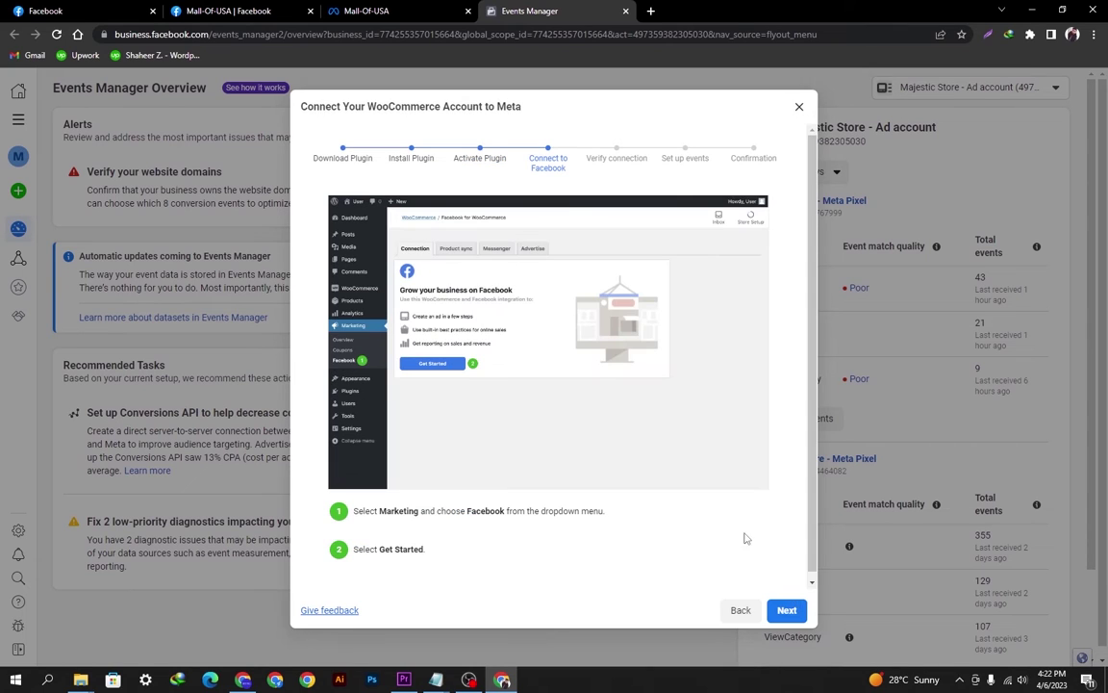
click(784, 608)
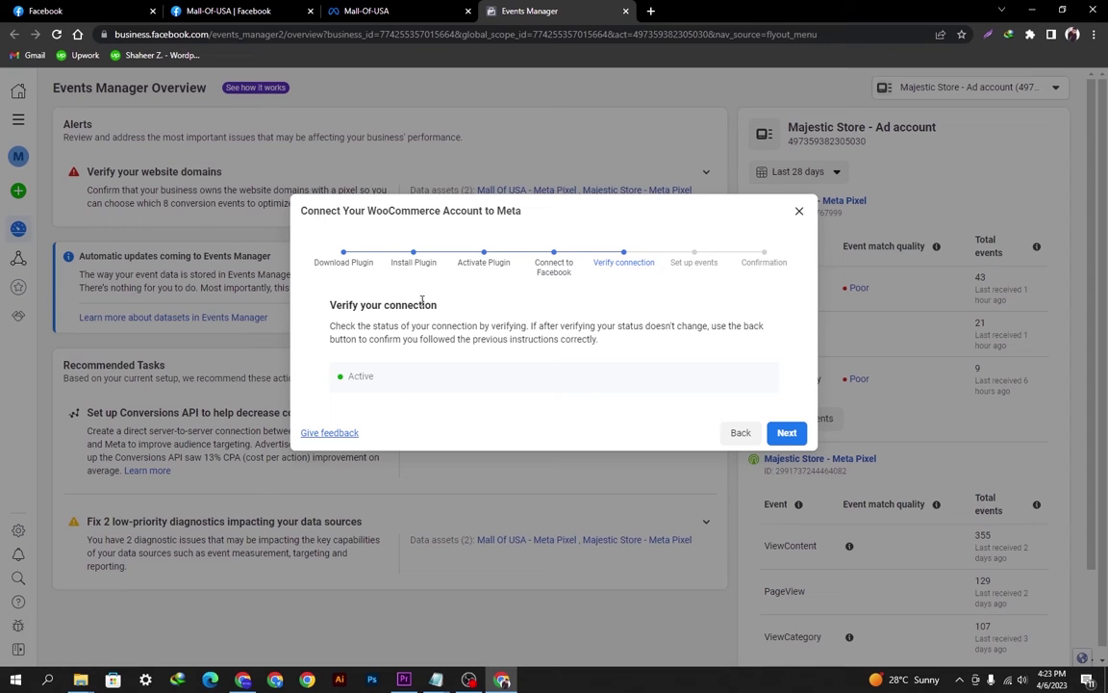
drag(377, 367, 398, 383)
click(378, 384)
click(376, 383)
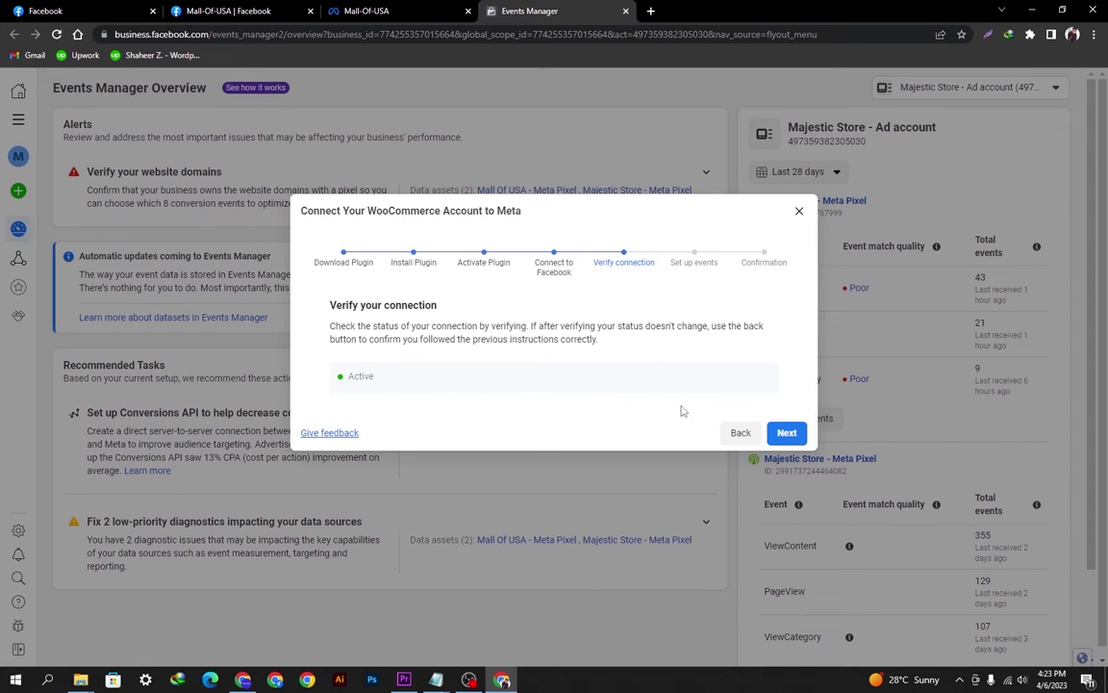
click(787, 433)
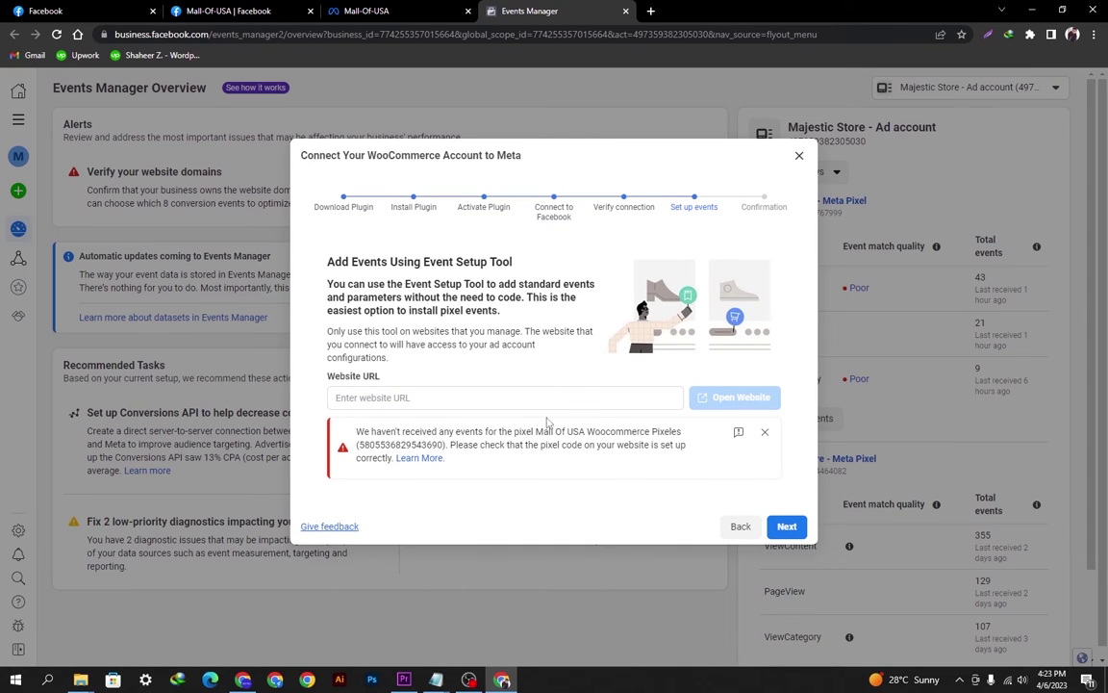
Revisit the Active connection verification, then return to the event setup Website URL field.
click(743, 527)
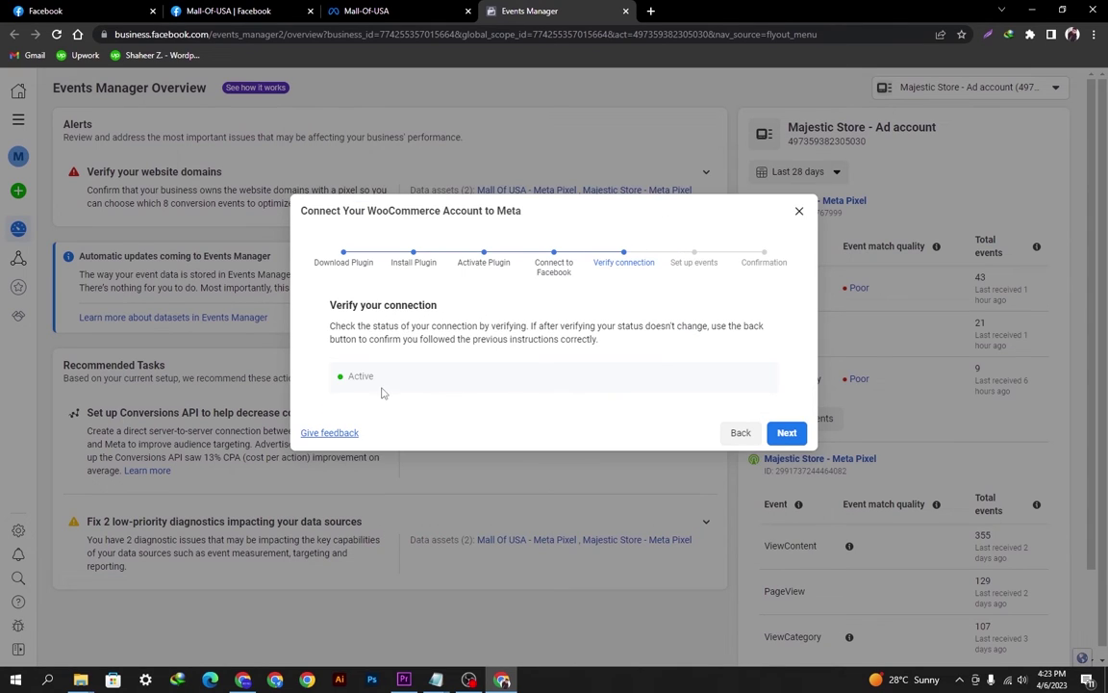
double_click(351, 378)
click(661, 417)
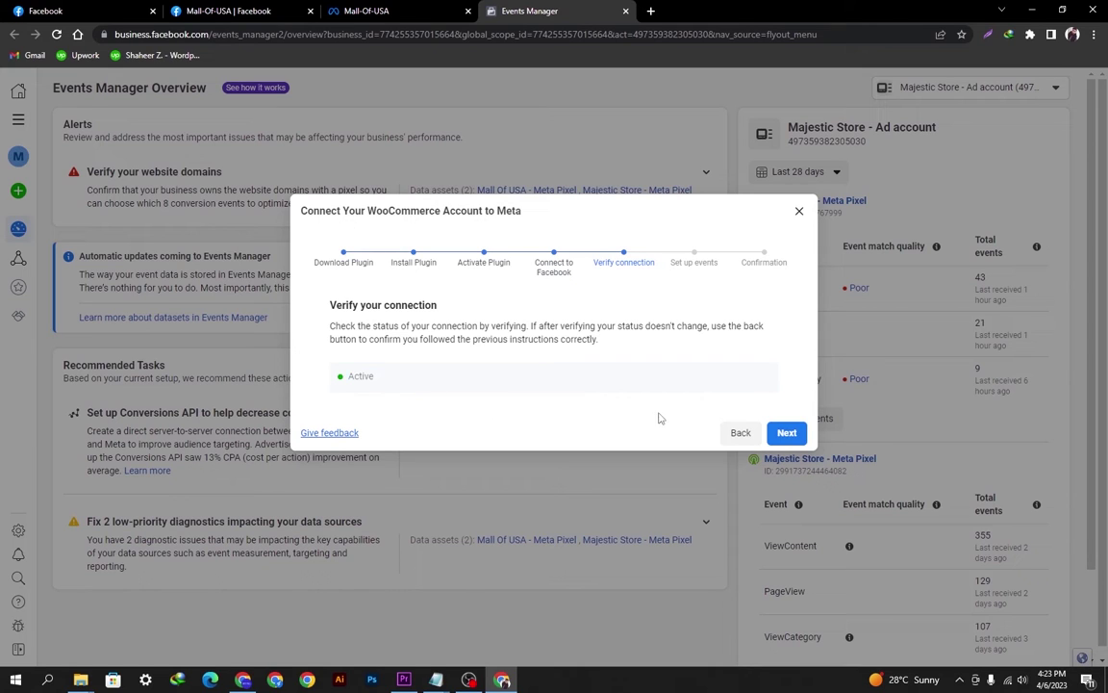
click(787, 433)
click(354, 405)
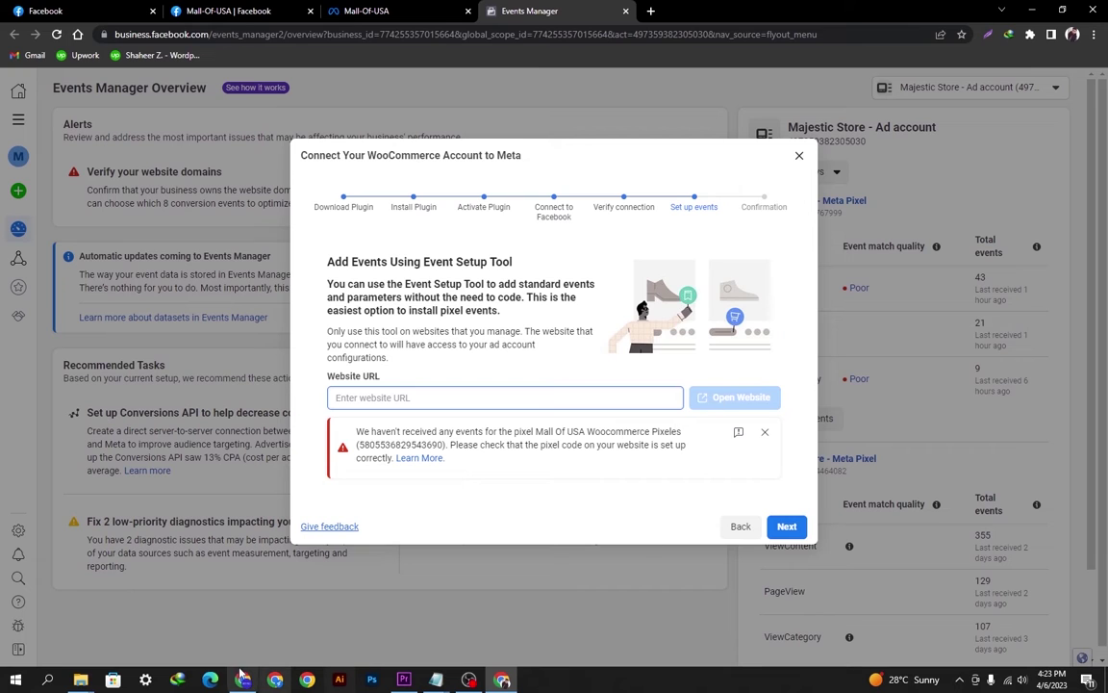
key(alt+Tab)
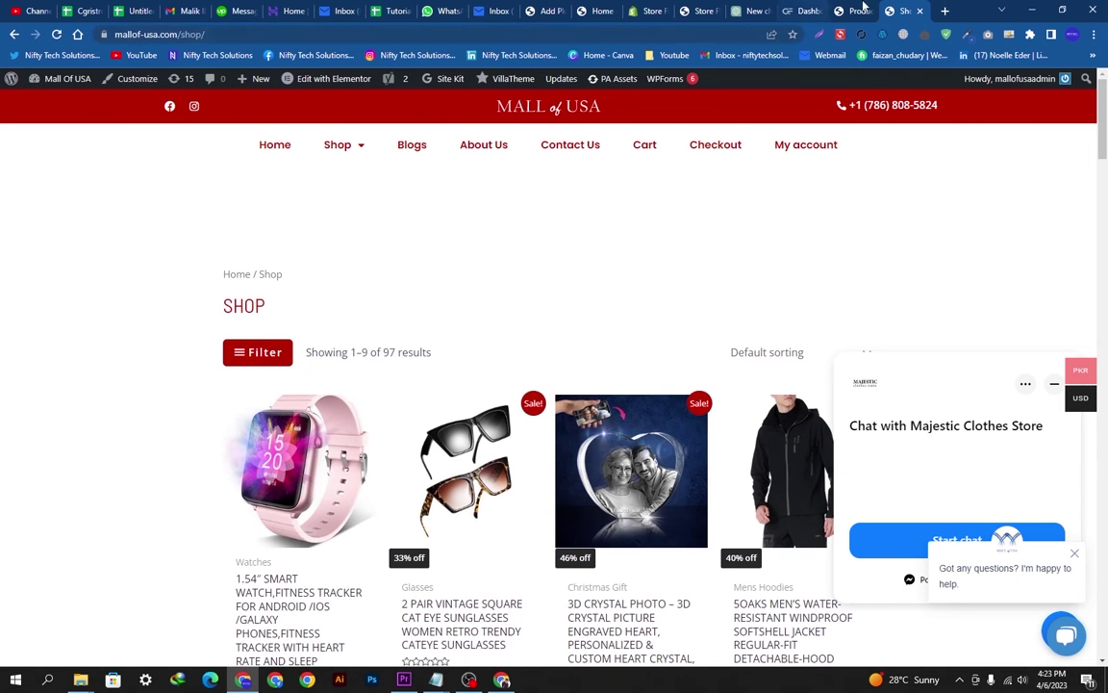
key(ctrl+shift+Tab)
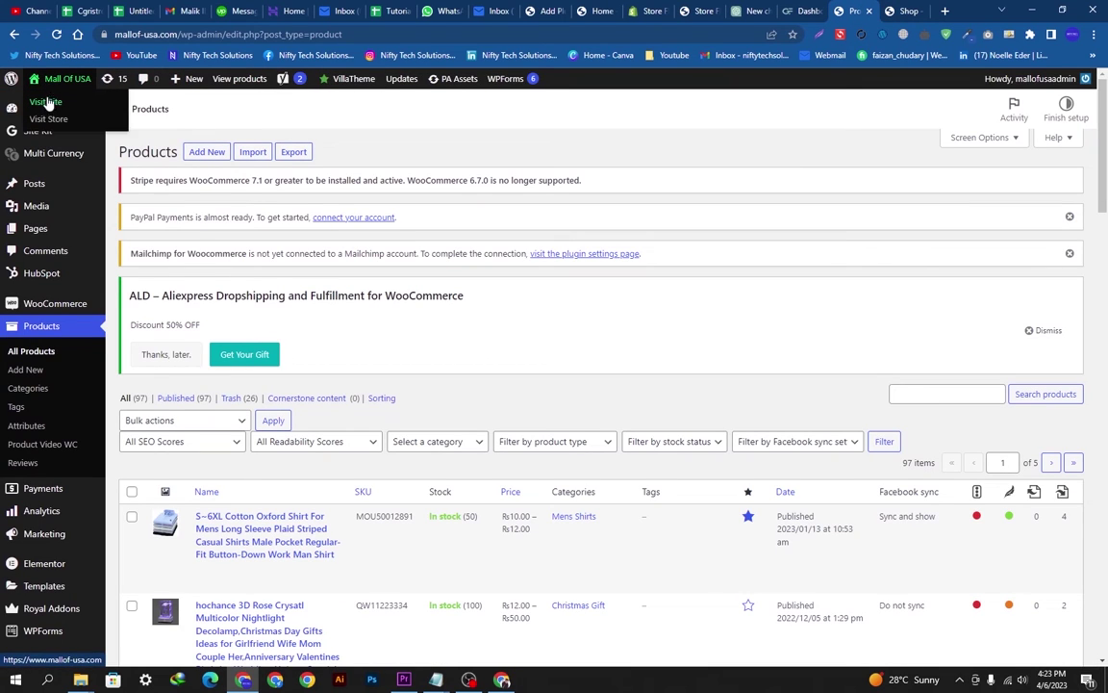
right_click(43, 101)
click(85, 109)
click(912, 9)
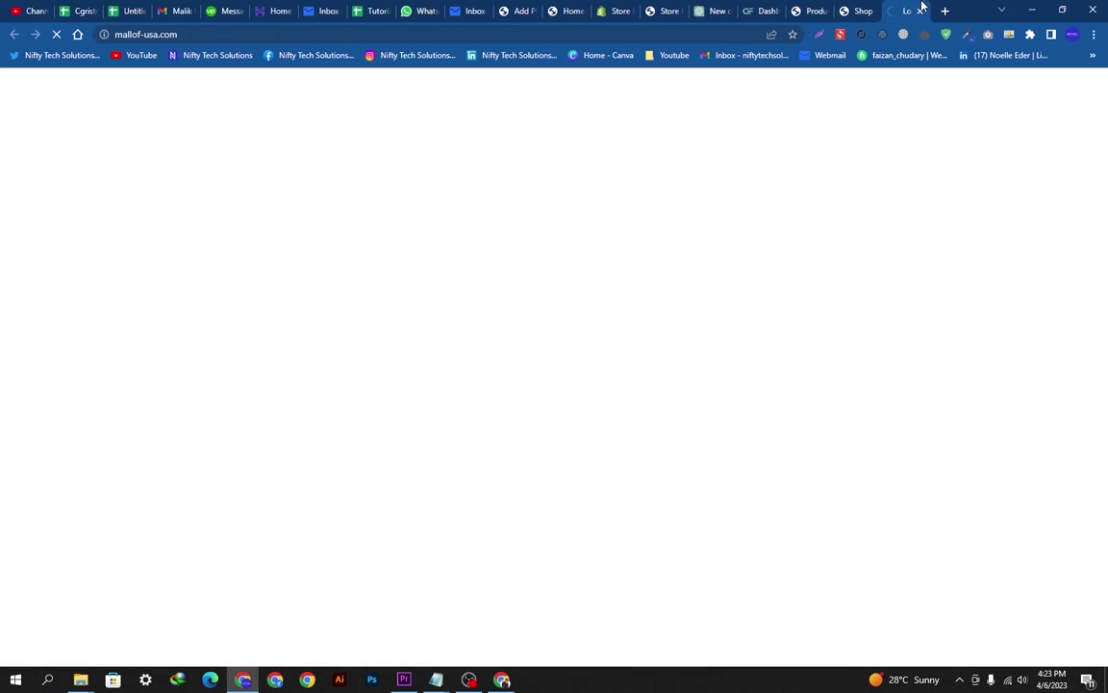
click(356, 31)
key(ctrl+c)
key(alt+Tab)
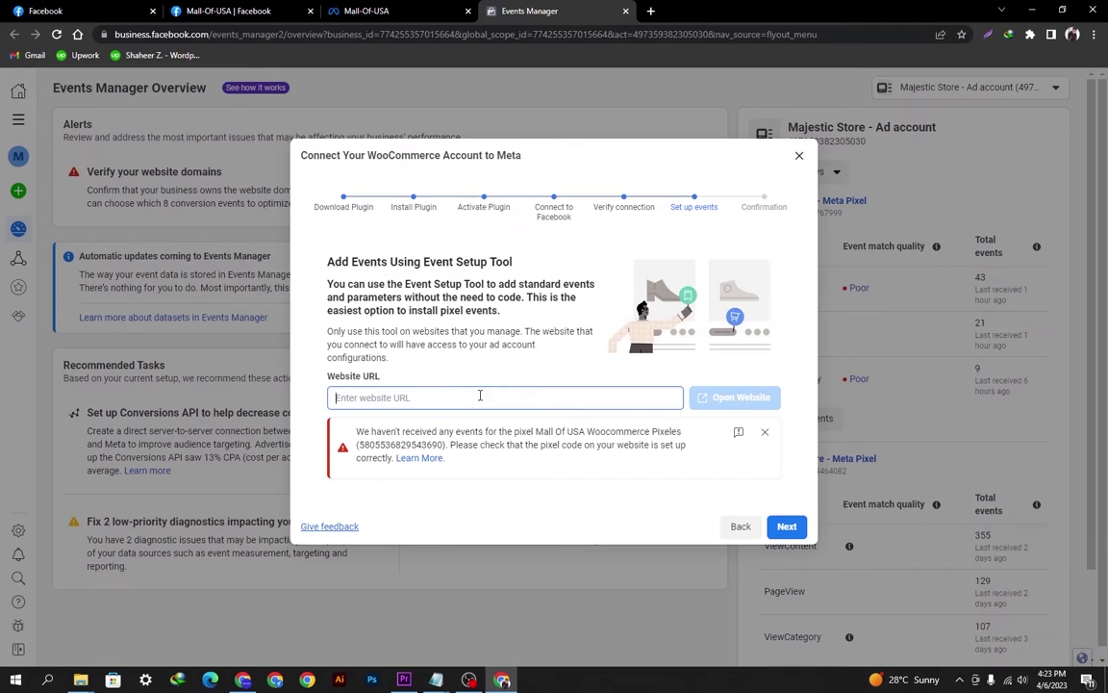
key(ctrl+v)
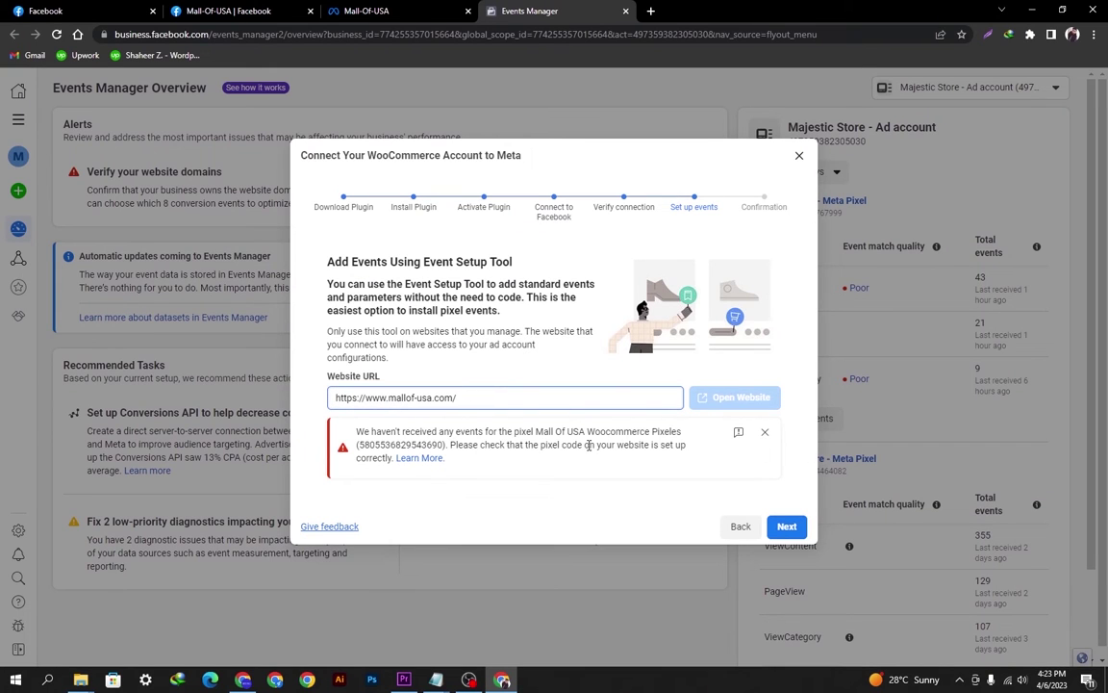
click(764, 439)
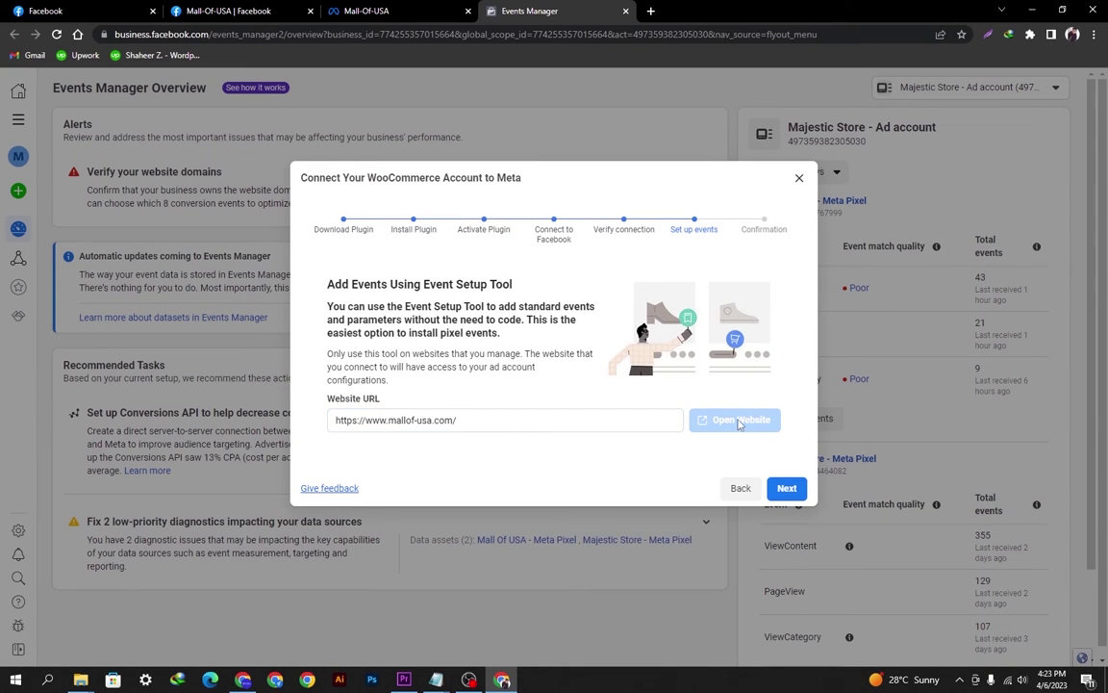
click(787, 488)
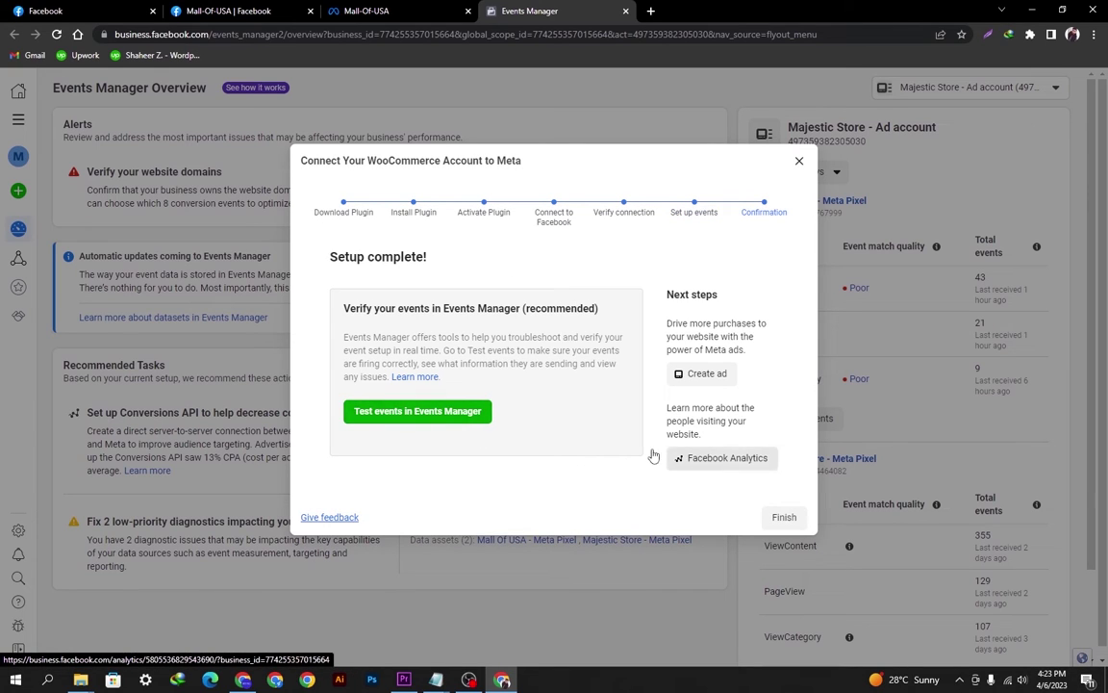
Finish the WooCommerce wizard and go to Data sources from the left sidebar.
click(782, 518)
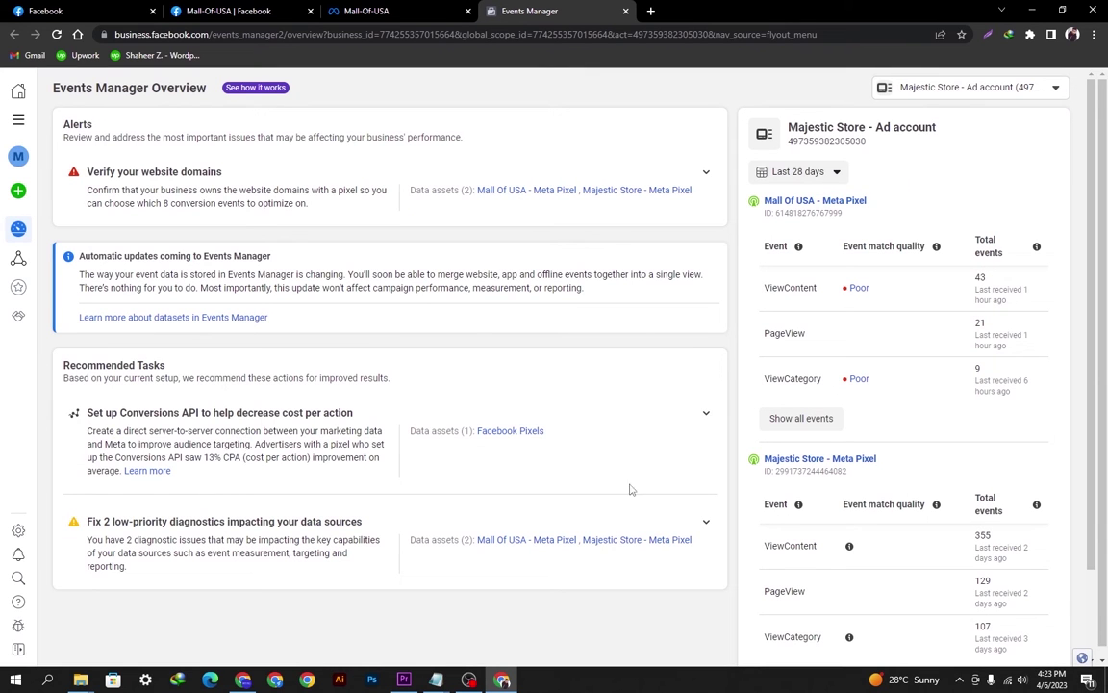
mouse_move(17, 257)
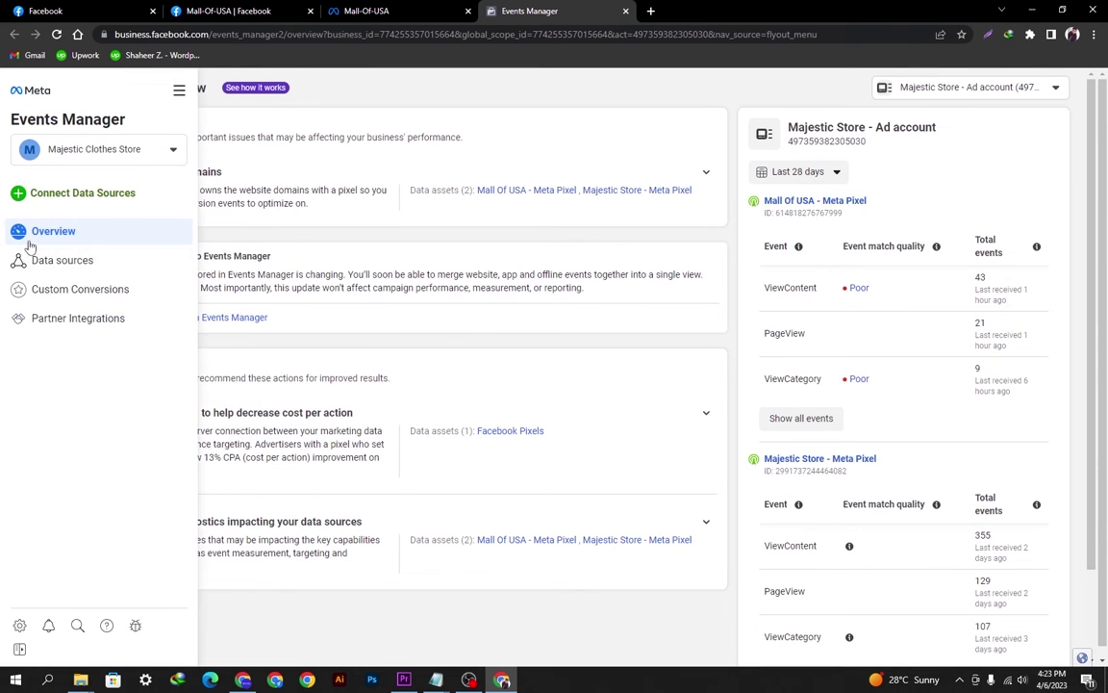
click(70, 262)
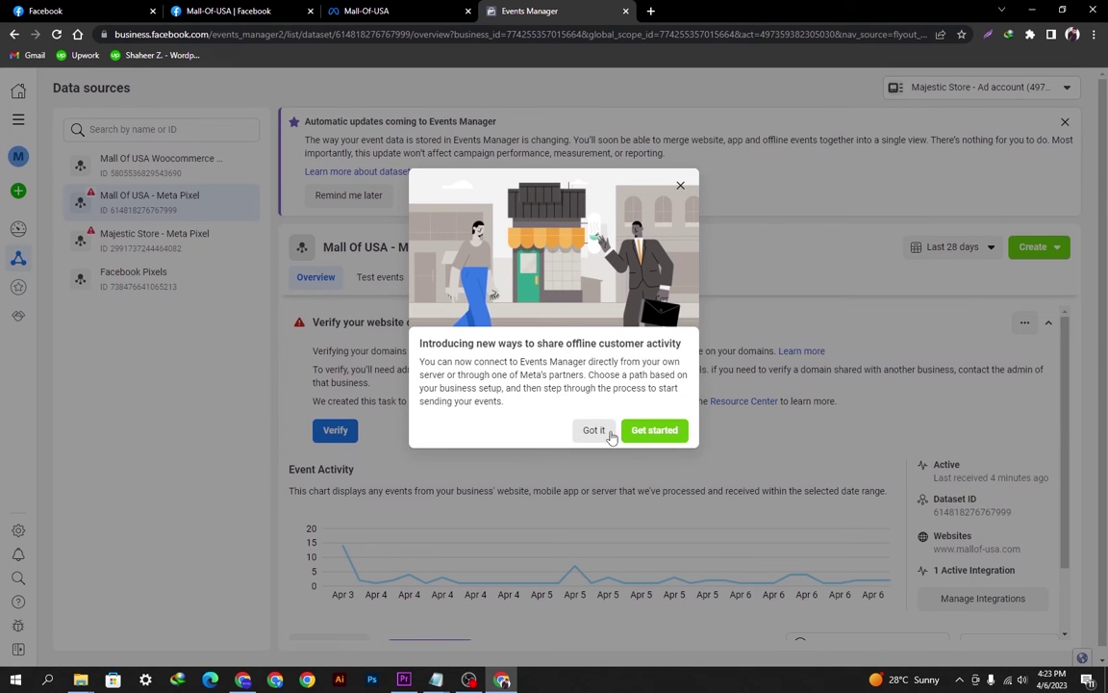
Dismiss the offline activity announcements and the Aggregated Event Measurement explainer.
click(593, 430)
click(662, 449)
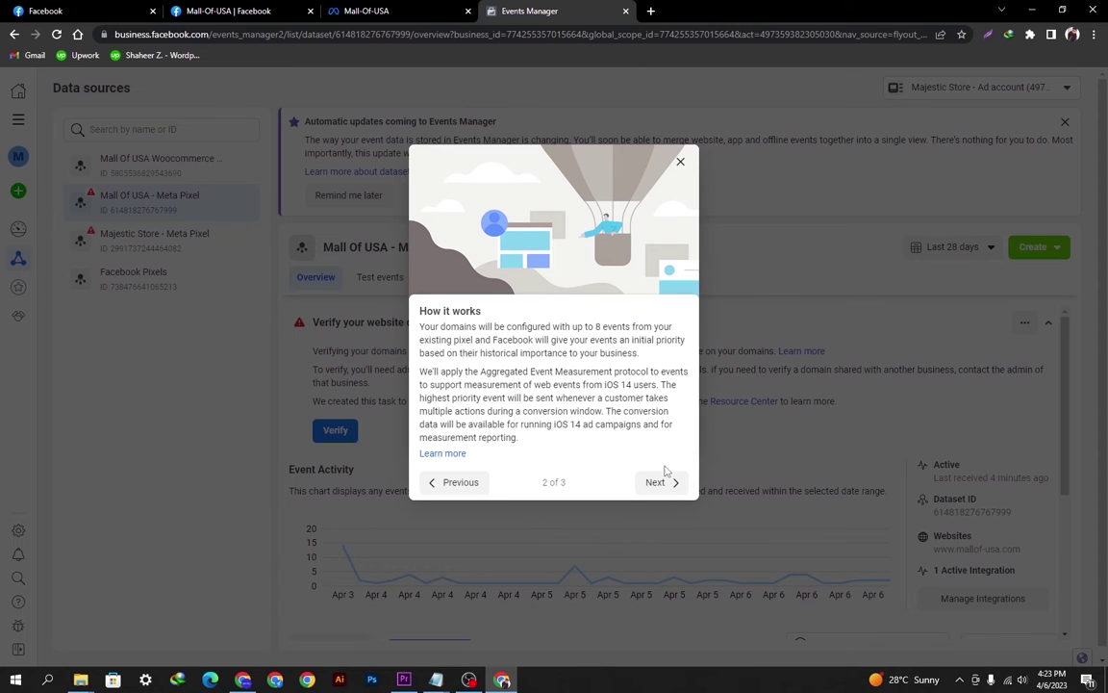
click(658, 478)
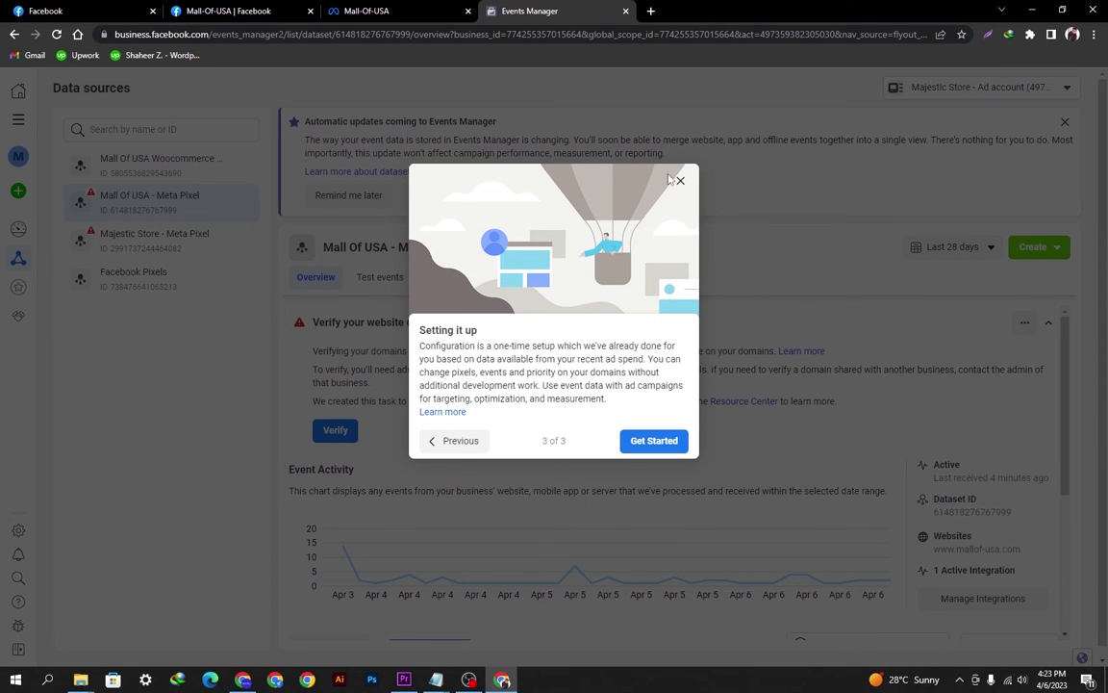
click(654, 442)
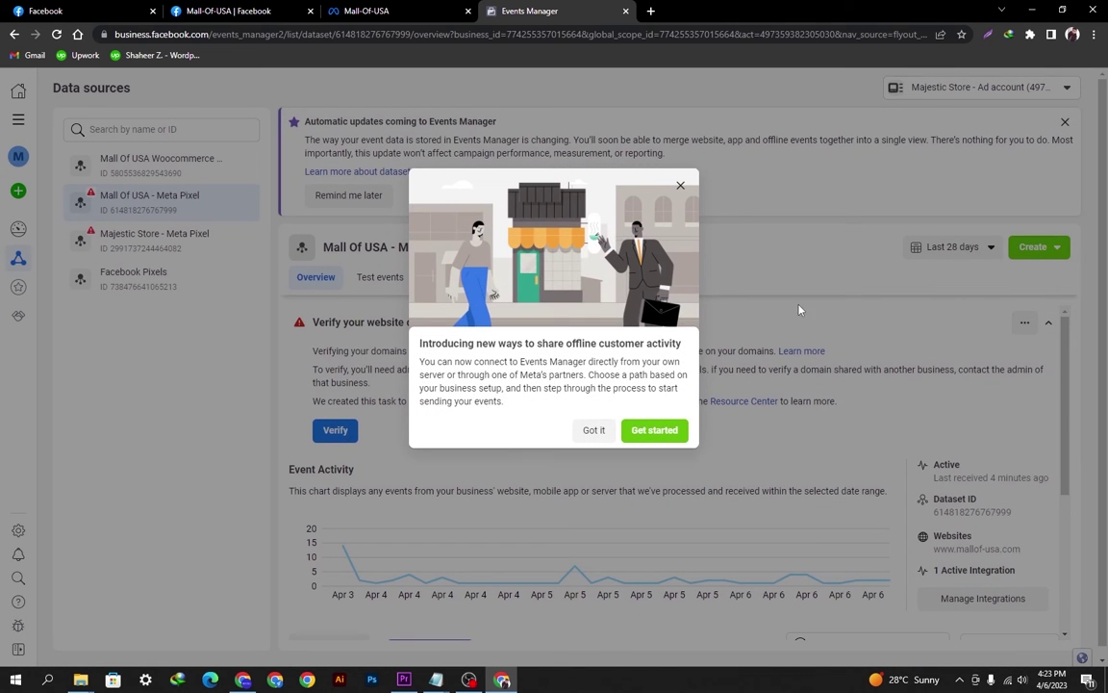
click(594, 430)
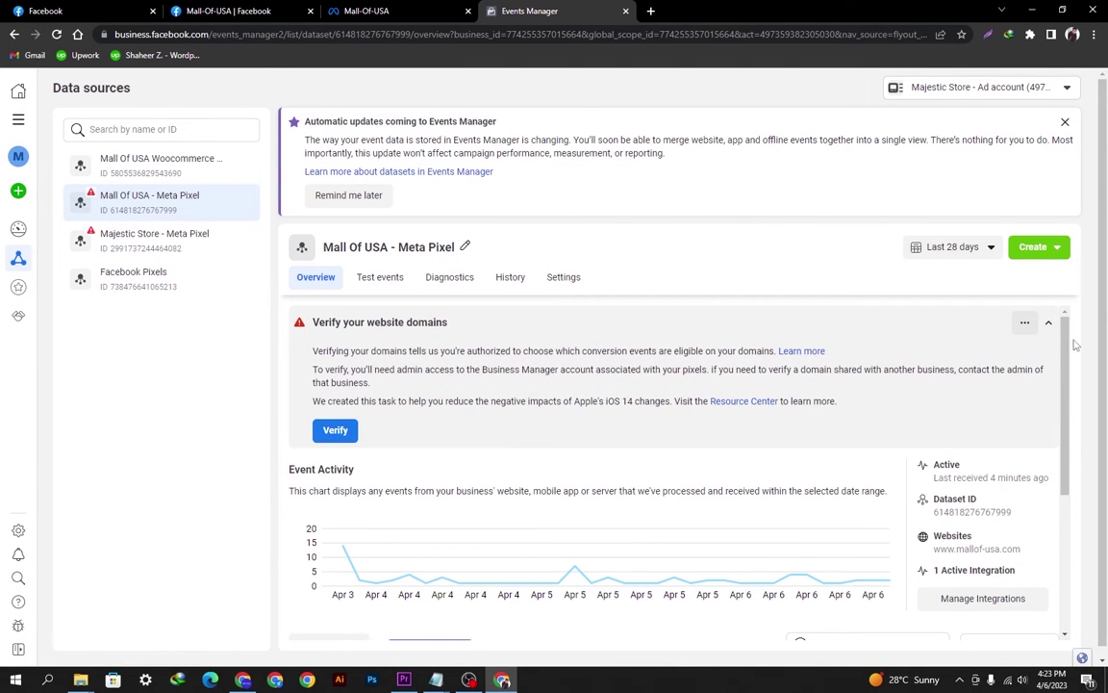
Review the pixel's received events: View content 43, PageView 21 and ViewCategory 9.
scroll(1097, 423, down, 1)
scroll(497, 510, down, 1)
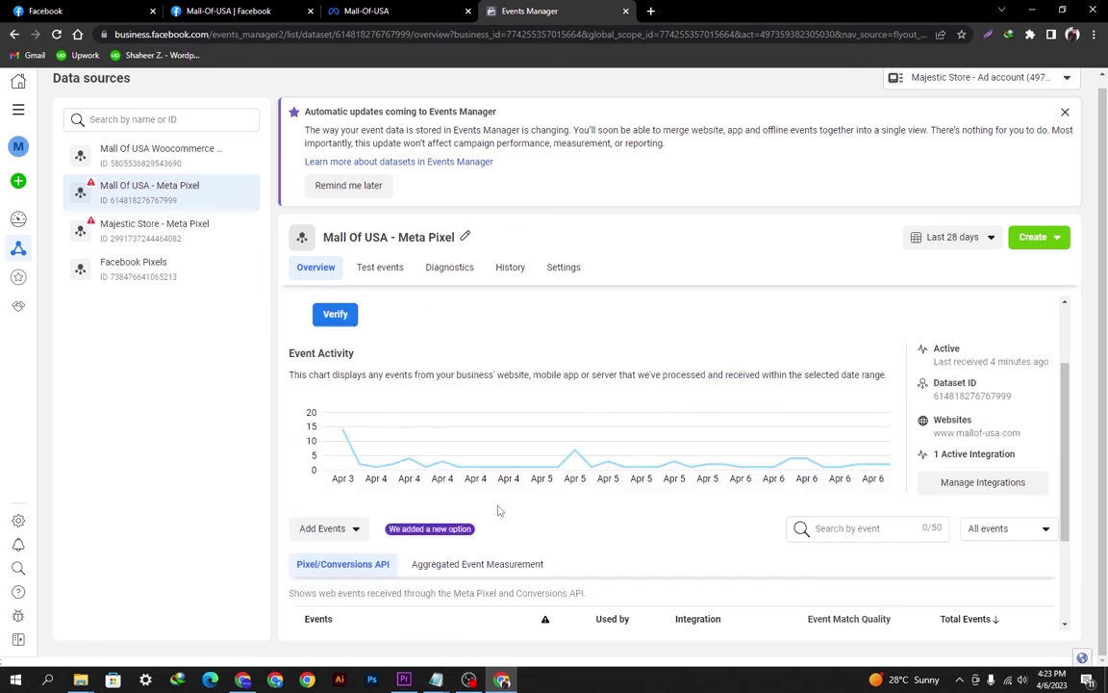
scroll(497, 505, up, 1)
scroll(497, 506, down, 2)
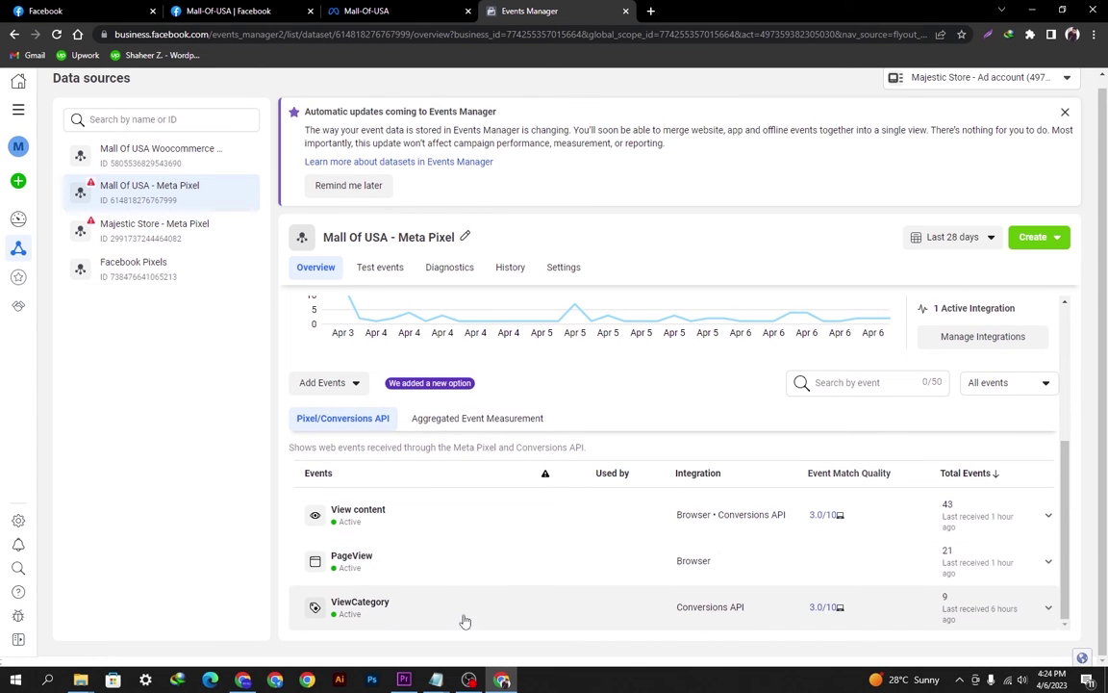
scroll(405, 525, up, 5)
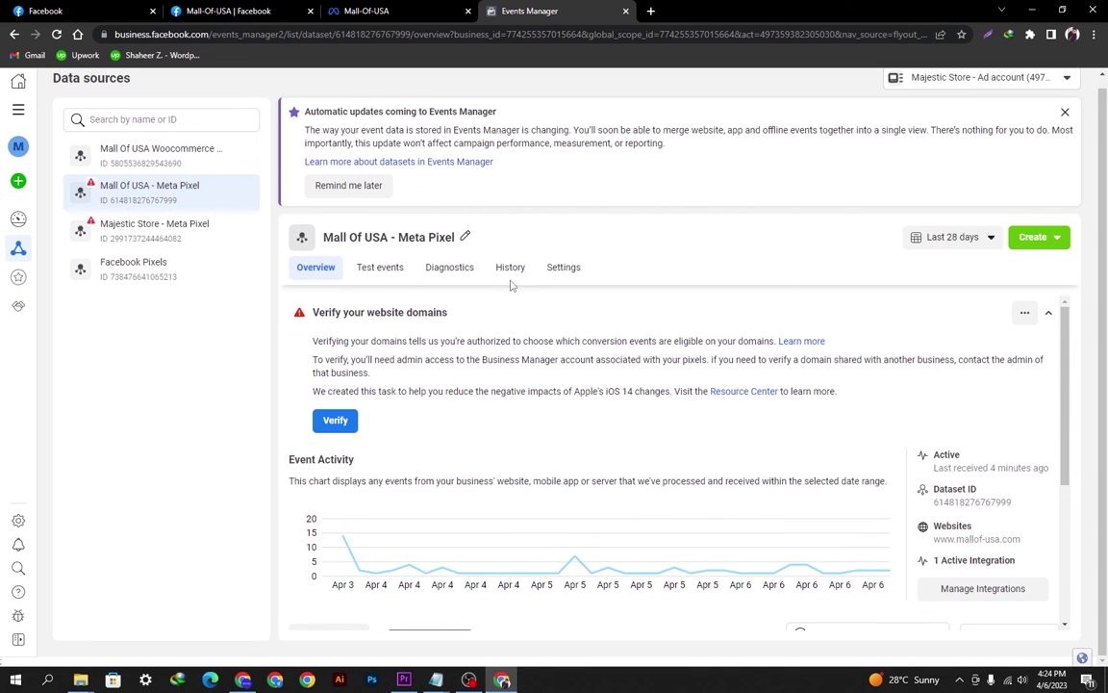
Search Google for 'business instagram' and open the Instagram for Business result in a new tab.
click(651, 11)
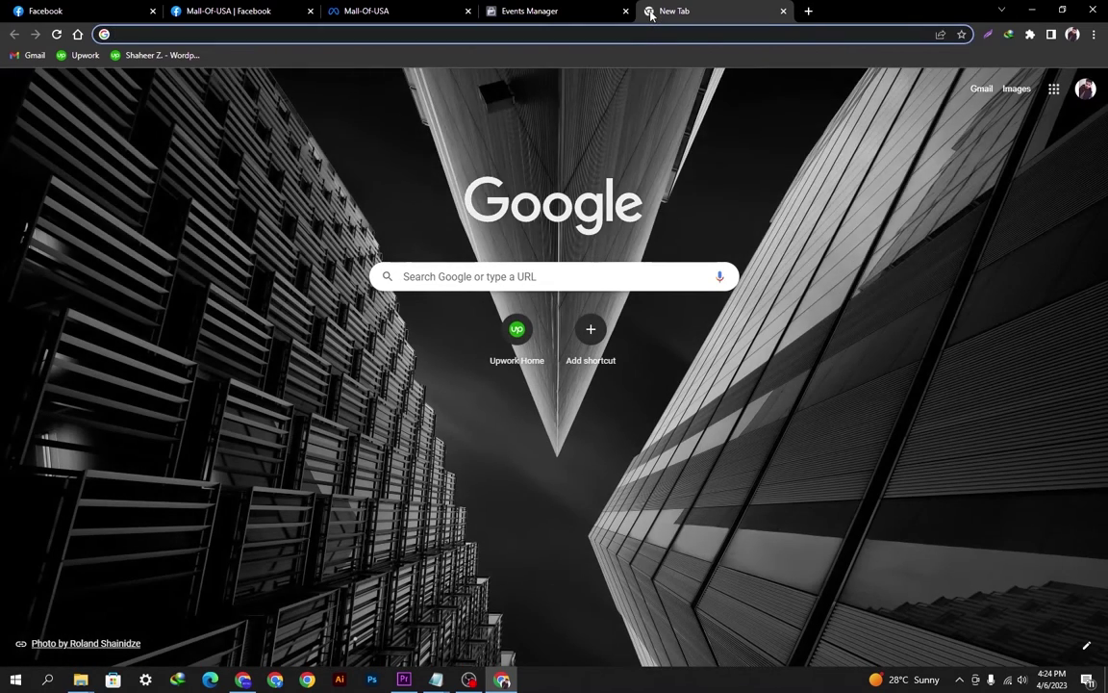
text(businee)
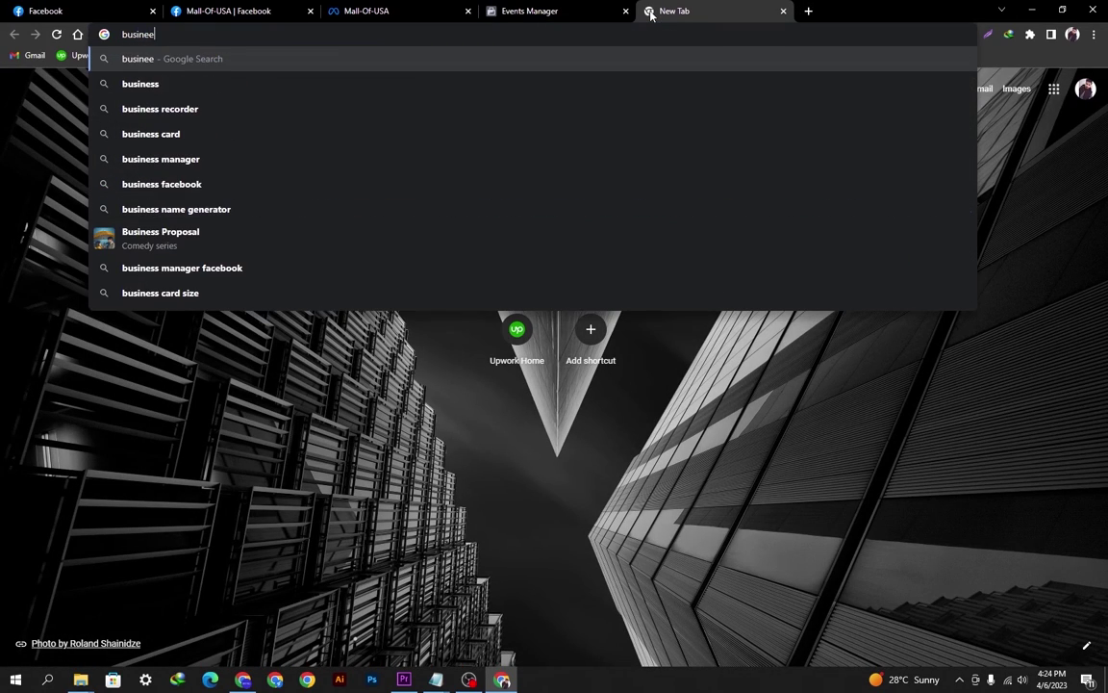
key(BackSpace)
text(ss i)
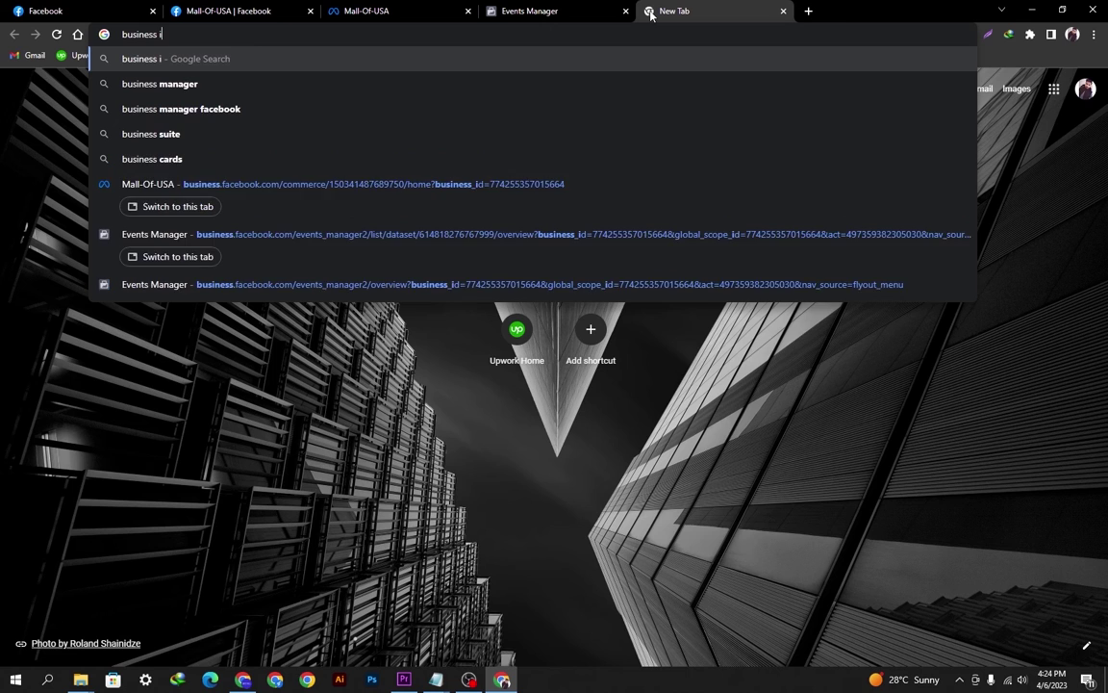
text(nstagram)
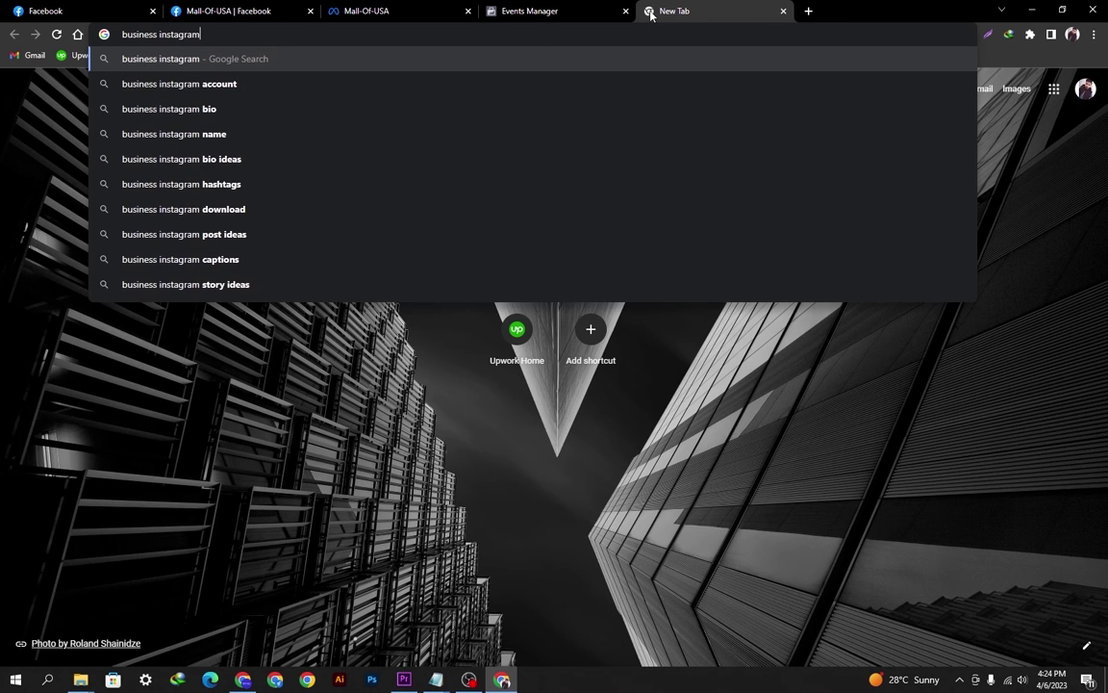
key(Return)
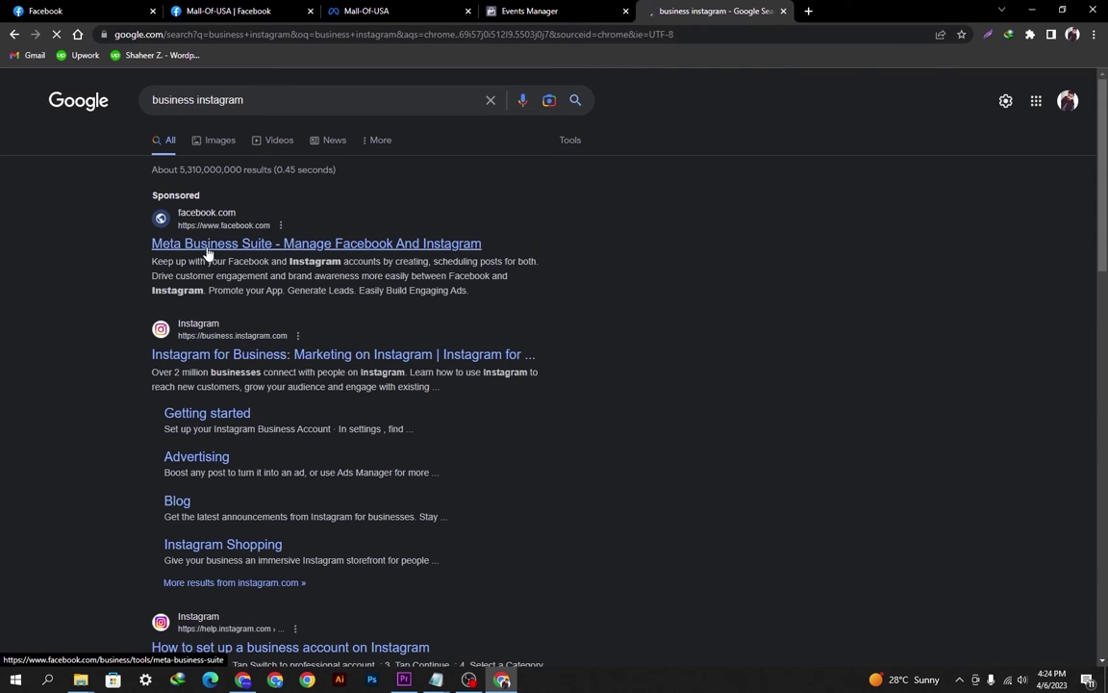
middle_click(220, 364)
click(818, 10)
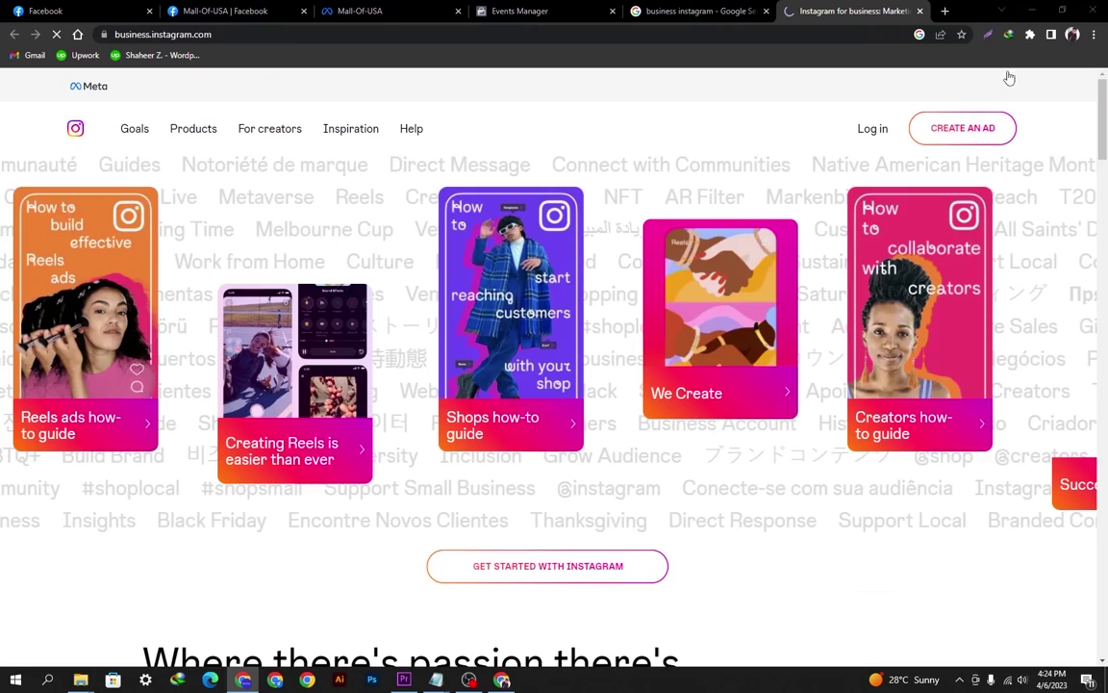
Open 'Create a business account' and 'Set up a shop on Instagram' in new tabs.
scroll(1104, 88, down, 3)
scroll(1103, 88, up, 3)
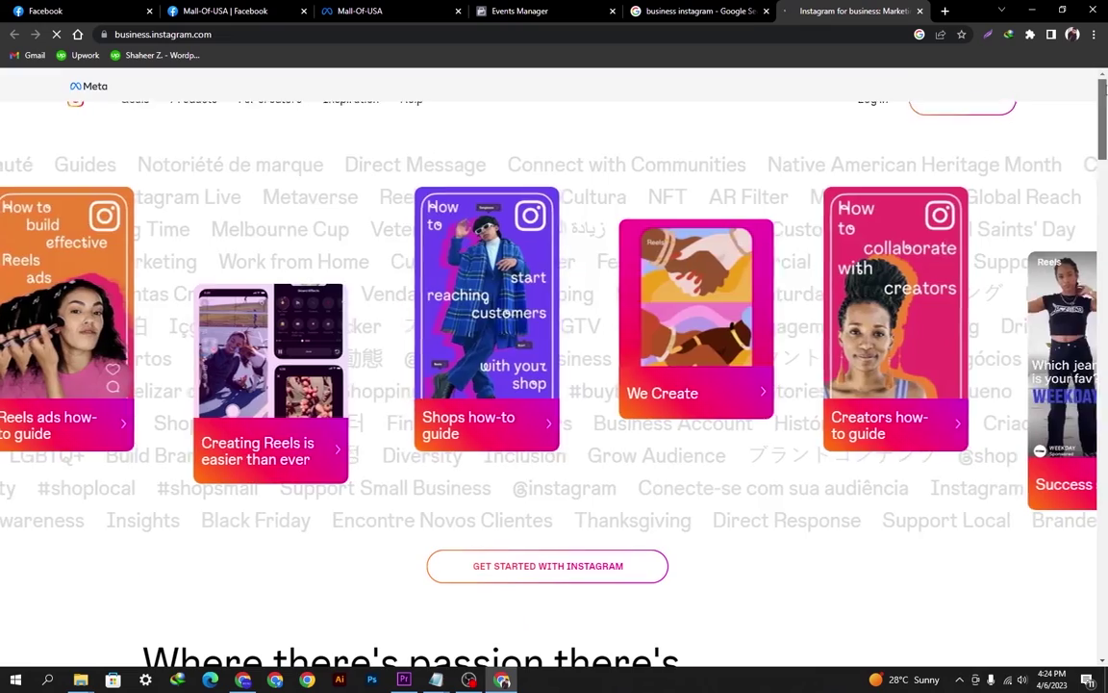
mouse_move(136, 133)
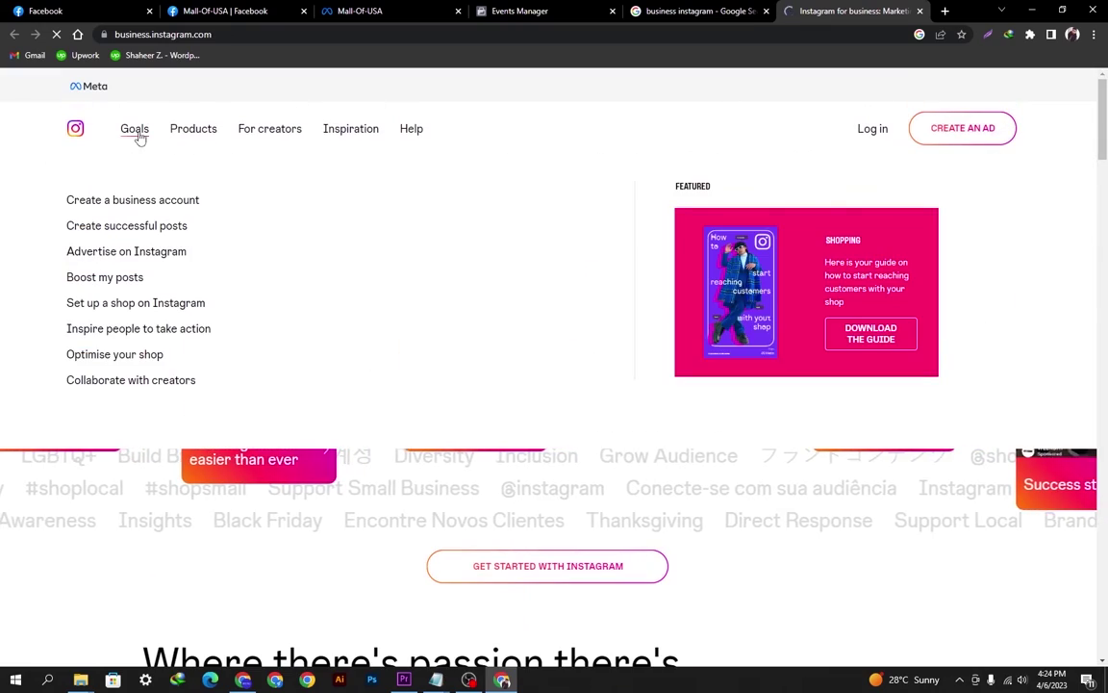
right_click(120, 210)
click(159, 216)
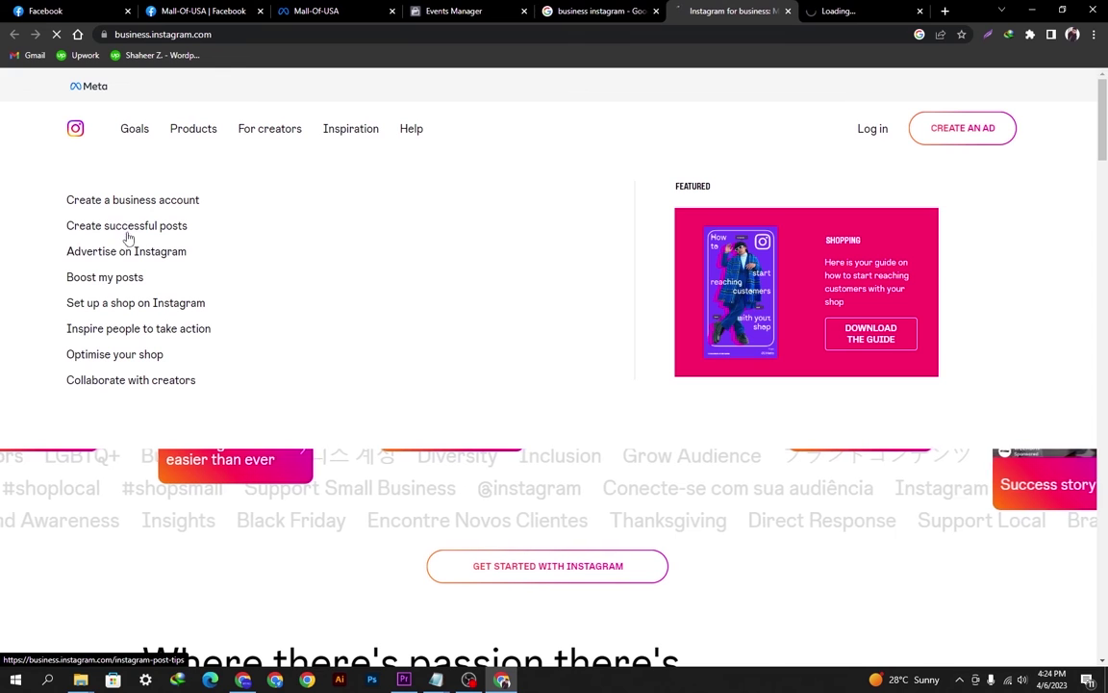
right_click(115, 309)
click(123, 313)
Review the three business-account setup steps in the guide, then move to the Instagram Shopping page.
click(767, 10)
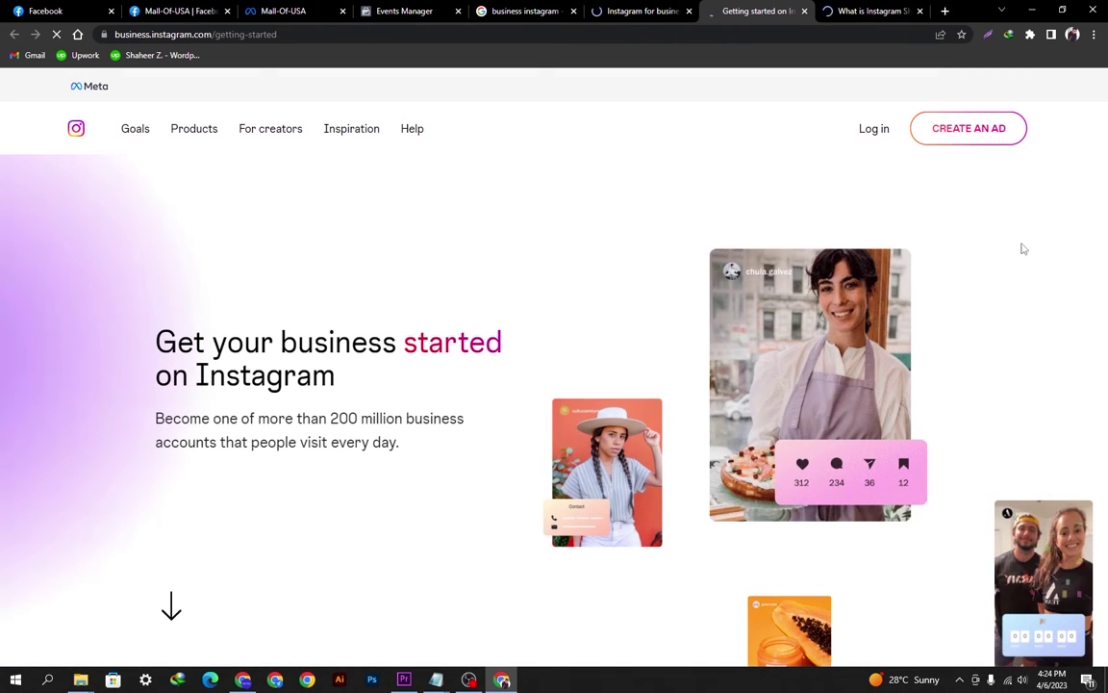
scroll(966, 247, down, 3)
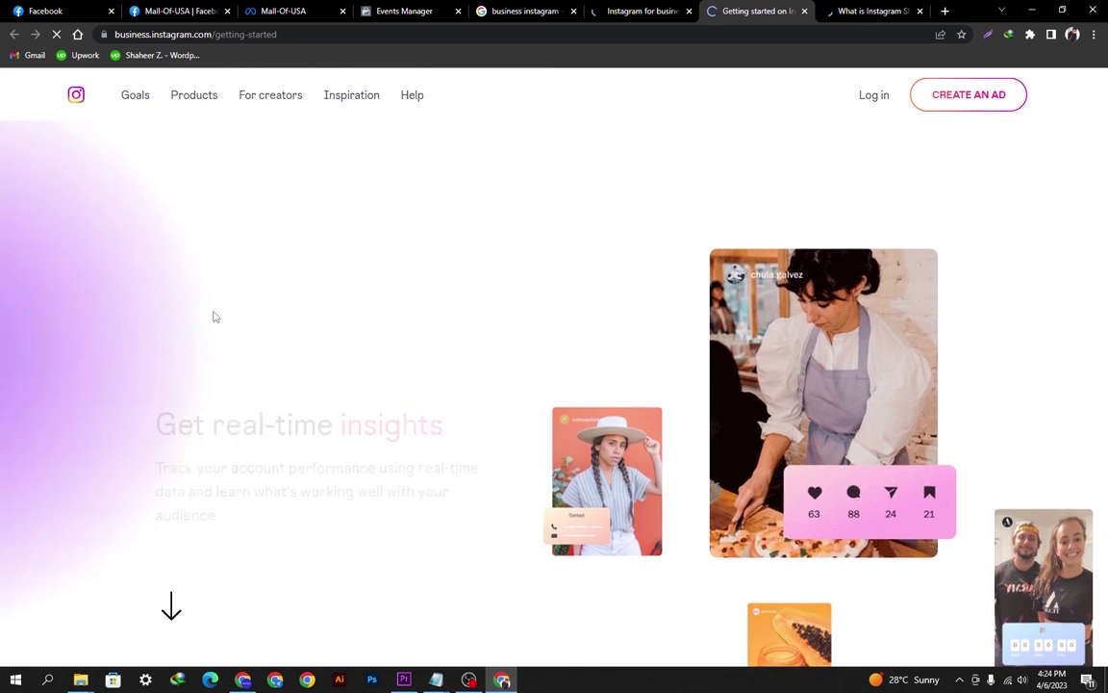
scroll(173, 608, down, 3)
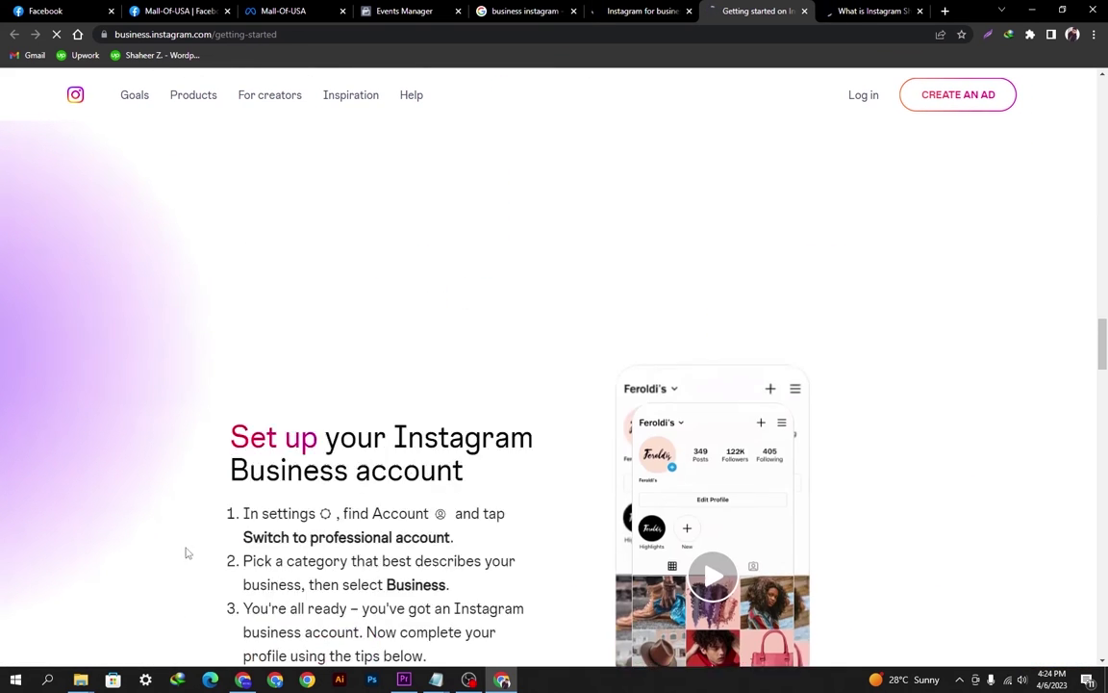
drag(215, 292, 515, 329)
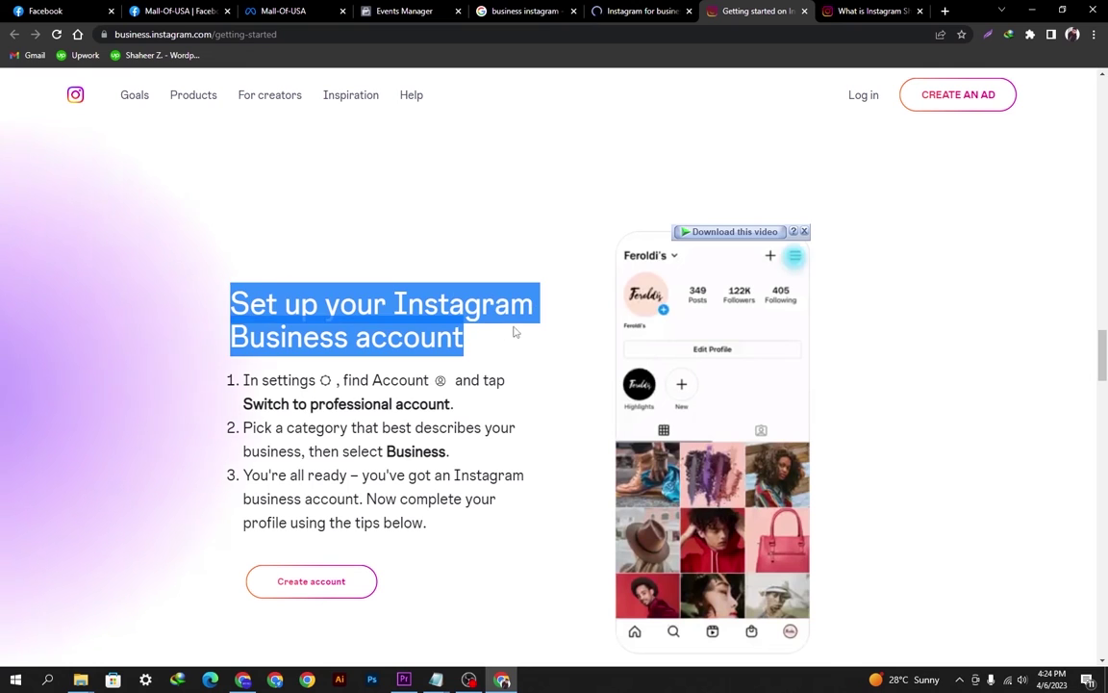
click(245, 378)
drag(244, 377, 471, 429)
click(502, 511)
drag(486, 544, 229, 292)
click(425, 517)
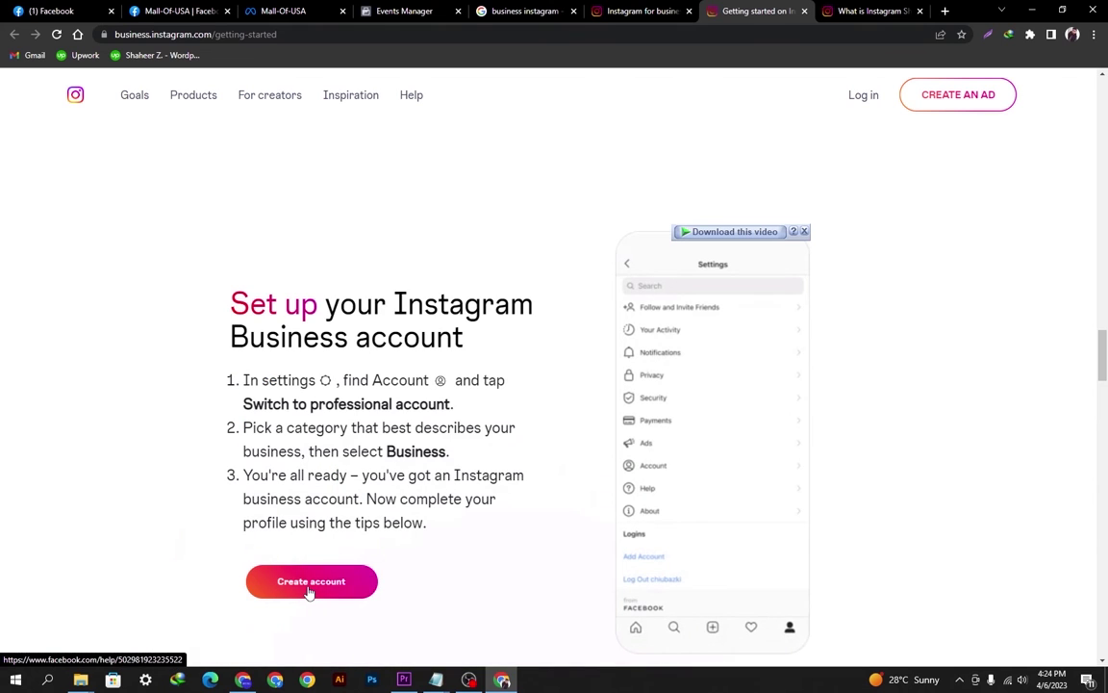
click(873, 12)
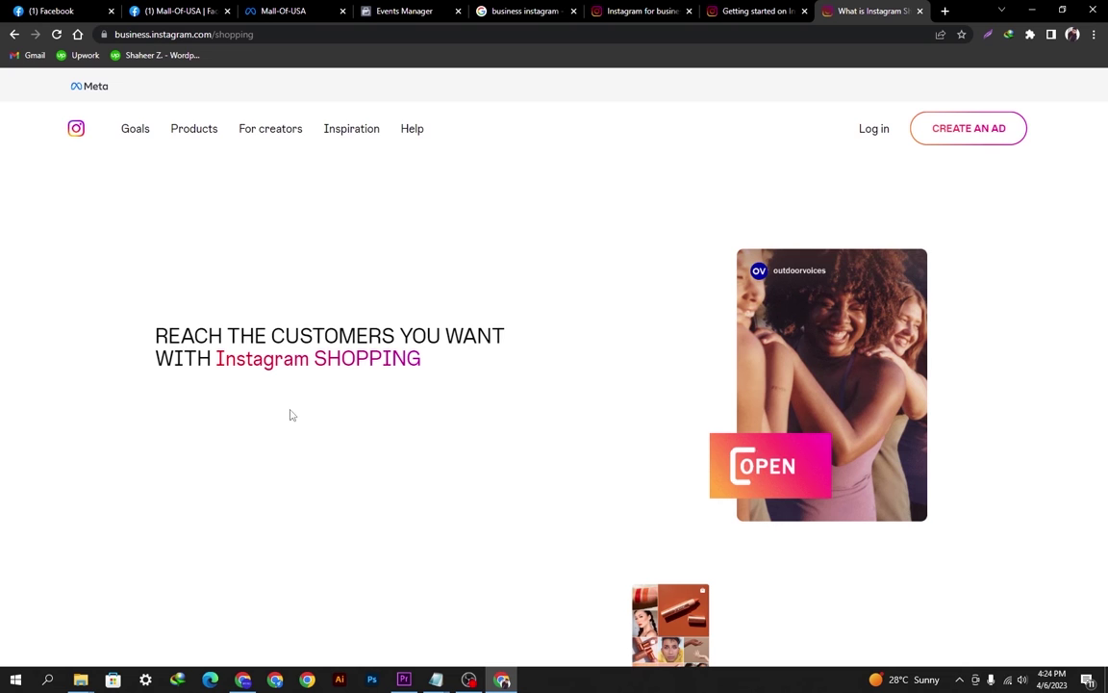
scroll(243, 408, down, 2)
Go to Settings, then Business, and start 'Set up Instagram Shopping'.
scroll(243, 411, up, 3)
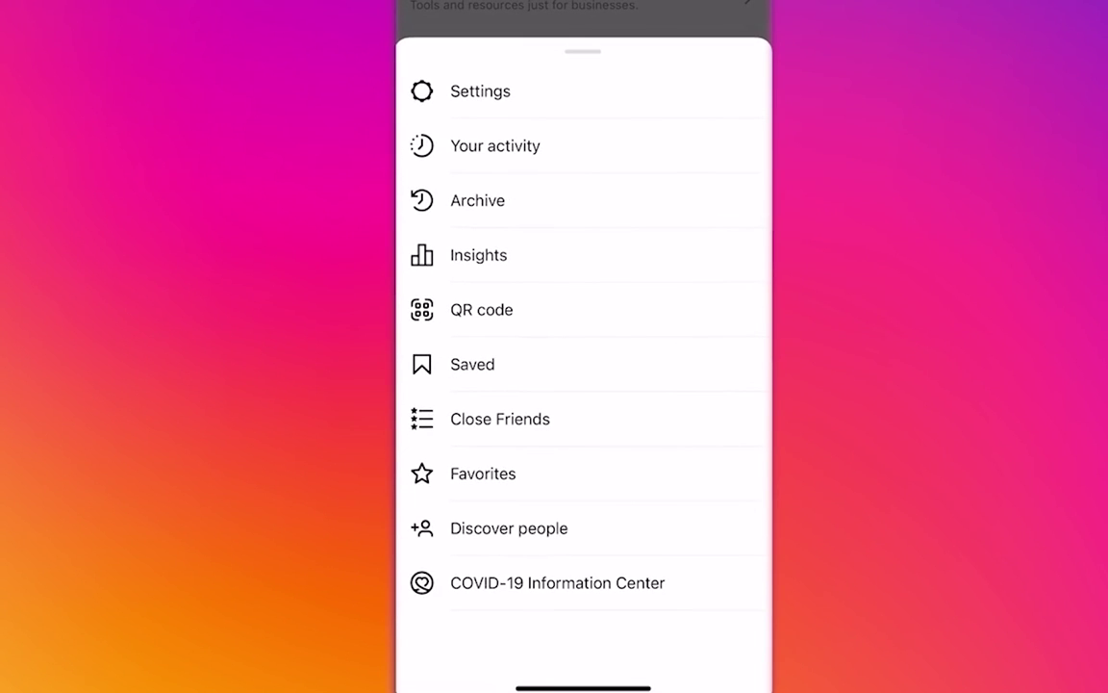
click(480, 91)
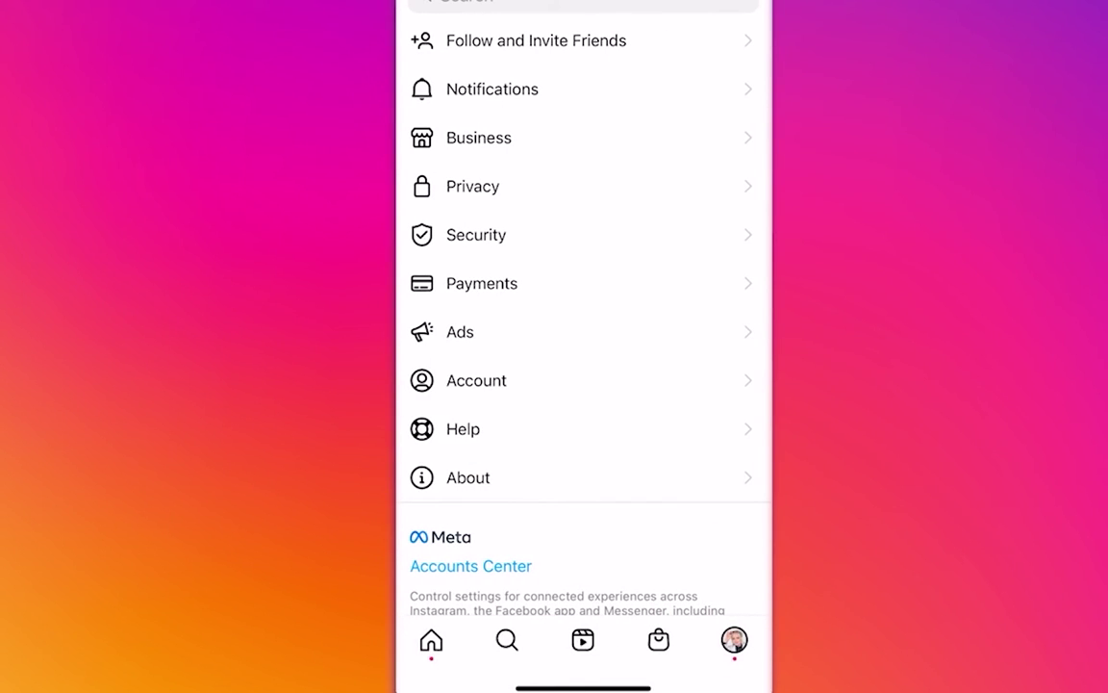
click(479, 138)
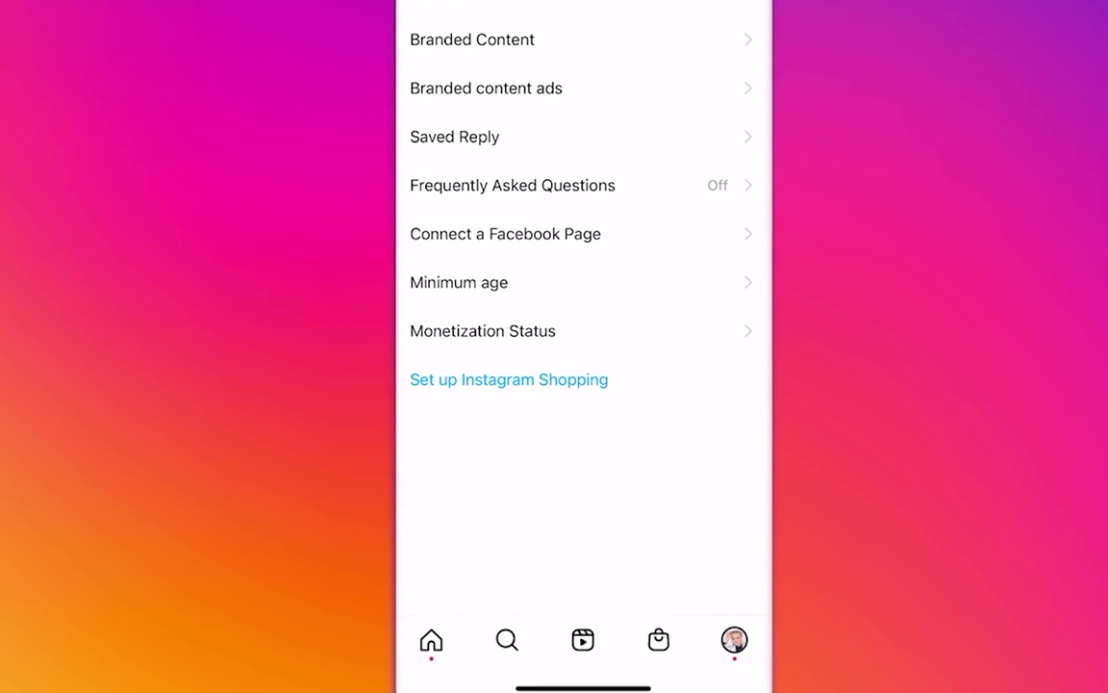
click(509, 379)
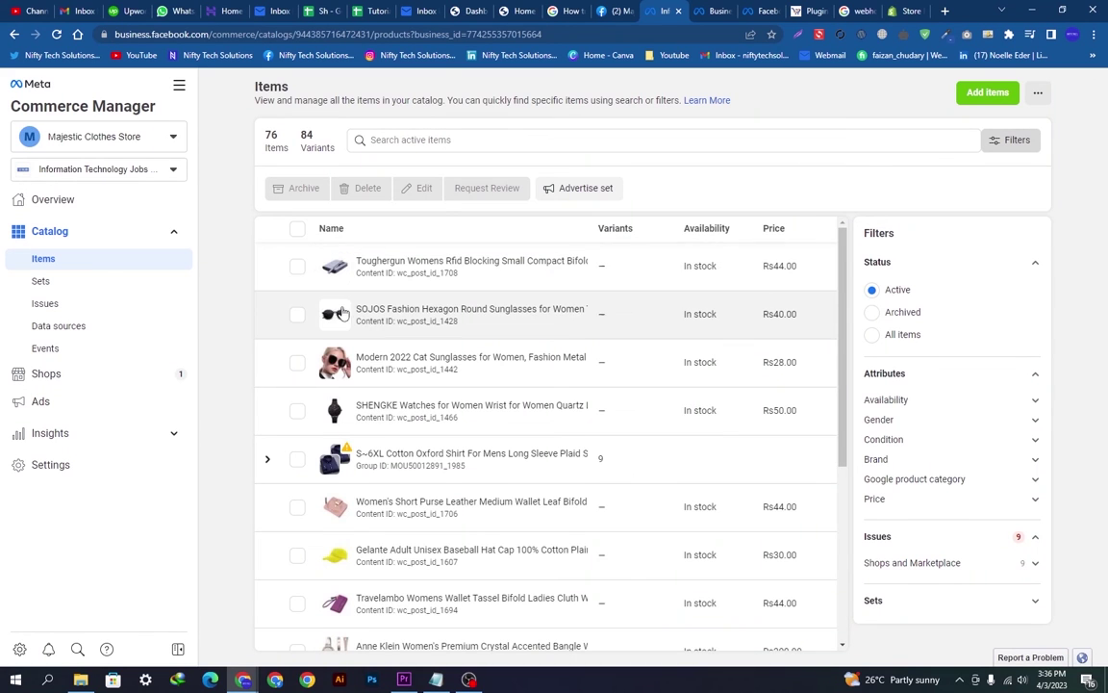
scroll(359, 316, down, 3)
scroll(507, 398, up, 4)
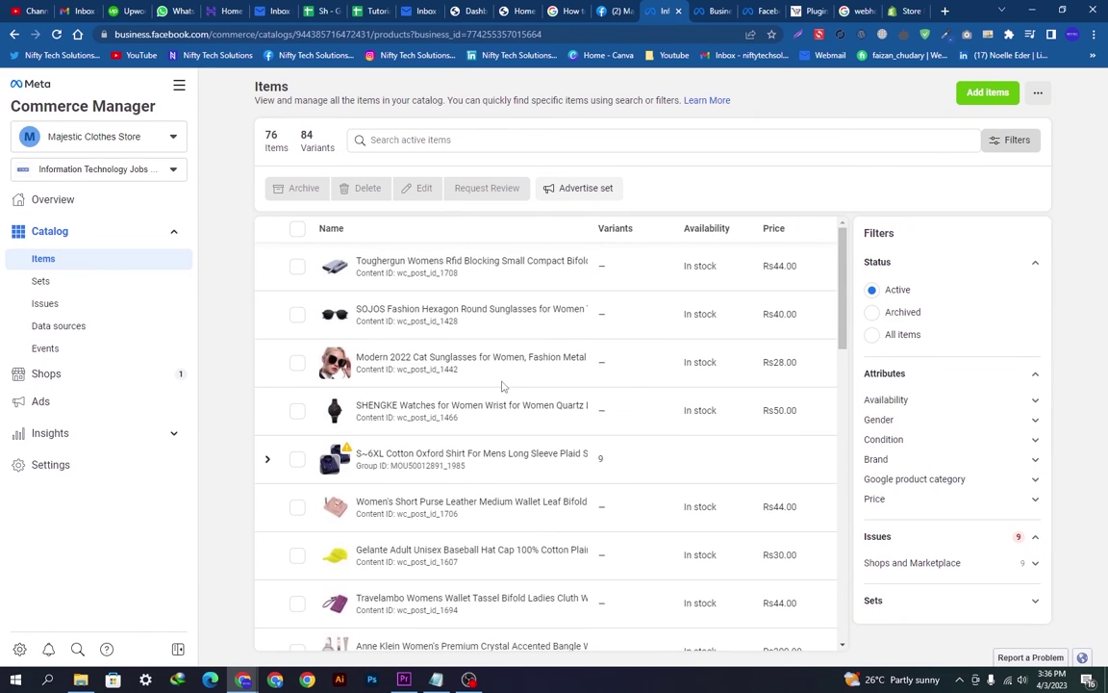
scroll(502, 386, down, 4)
scroll(438, 389, down, 4)
scroll(430, 388, up, 5)
scroll(430, 389, down, 8)
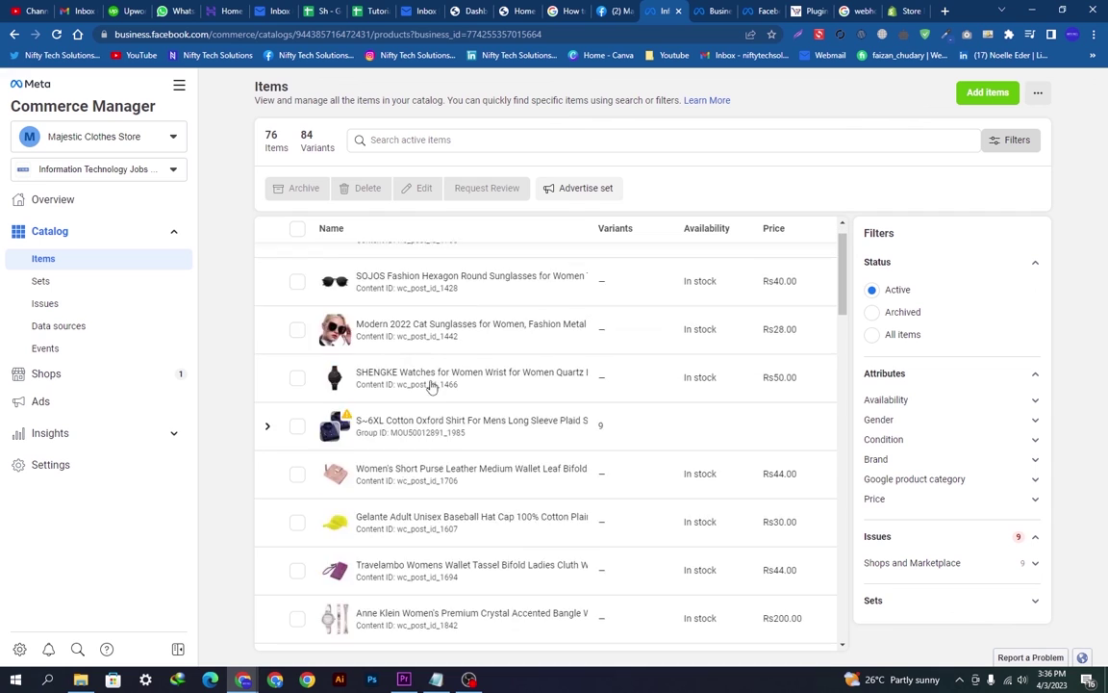
scroll(430, 390, up, 10)
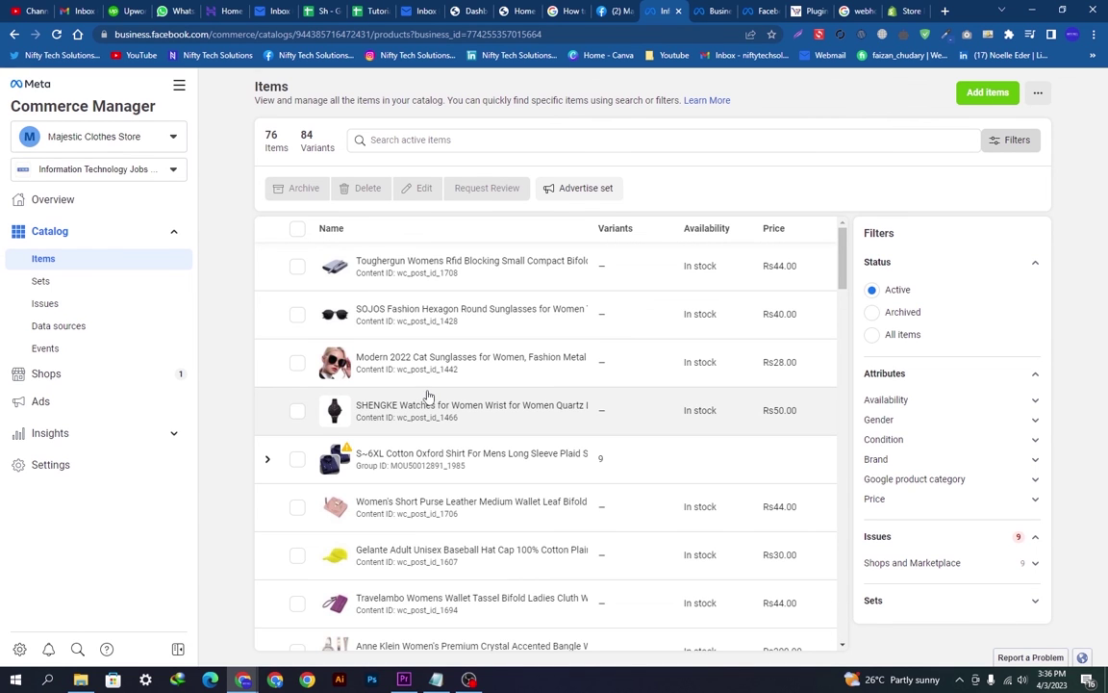
scroll(432, 389, down, 8)
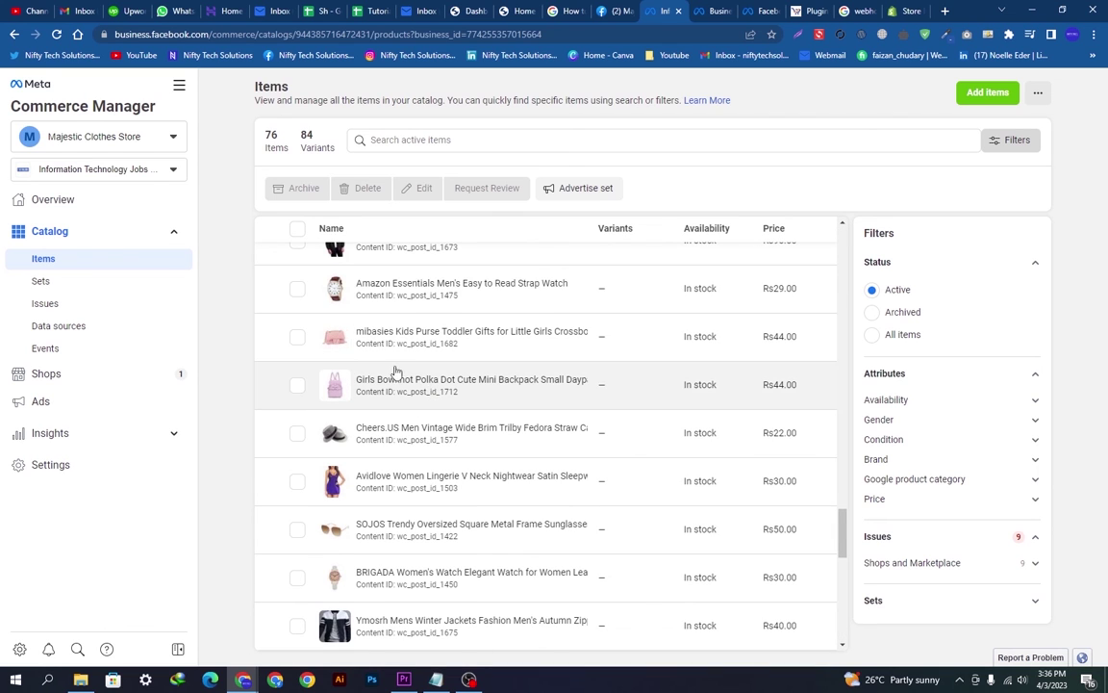
scroll(395, 372, up, 5)
scroll(366, 337, up, 2)
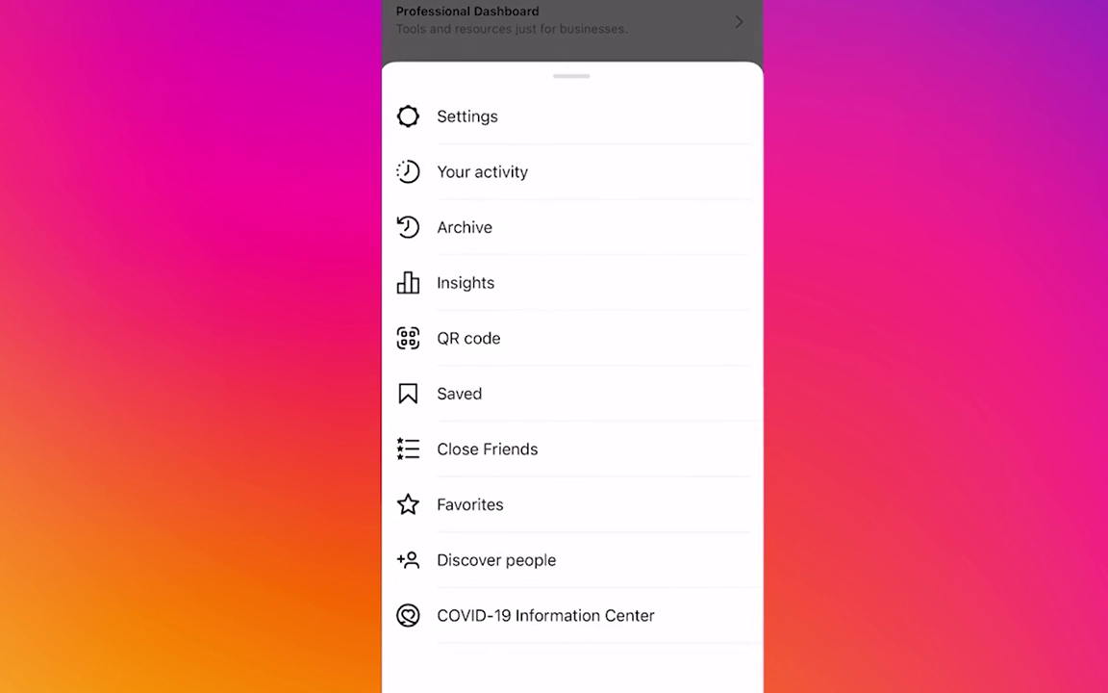
Go through Instagram's Settings and Business options to reach the Connect a catalog screen with WooCommerce offered.
click(468, 116)
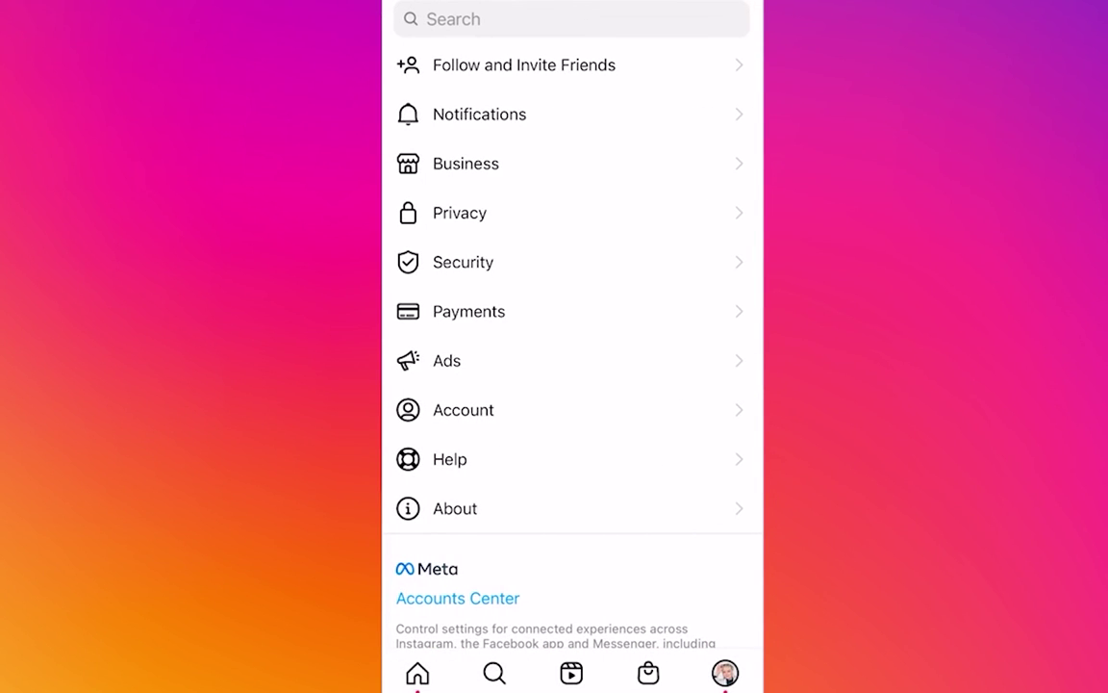
click(466, 164)
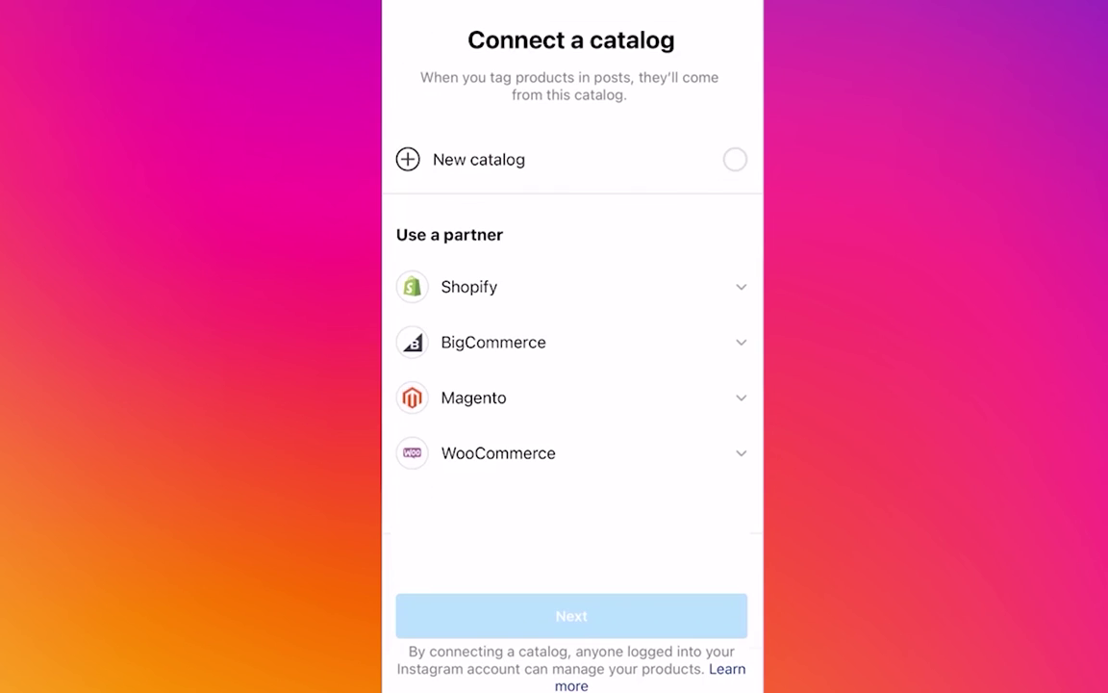